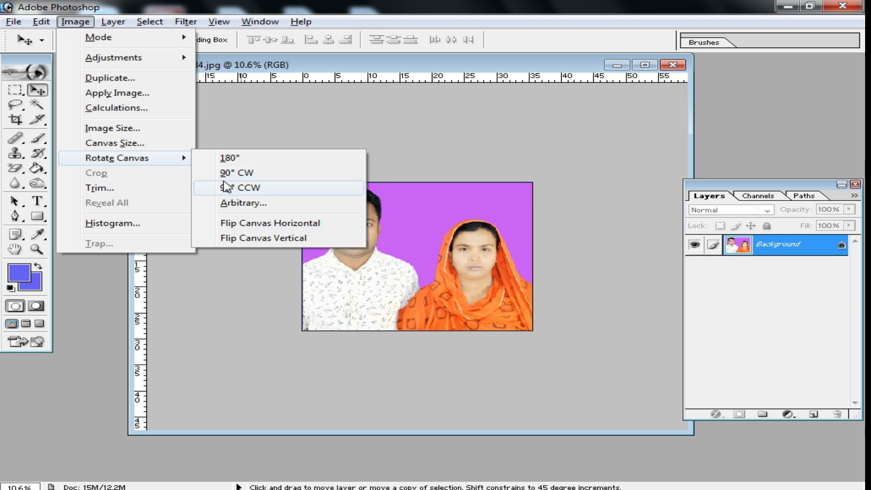
# Step: Rotate the canvas of the couple's photo 90° clockwise
pyautogui.click(435, 148)
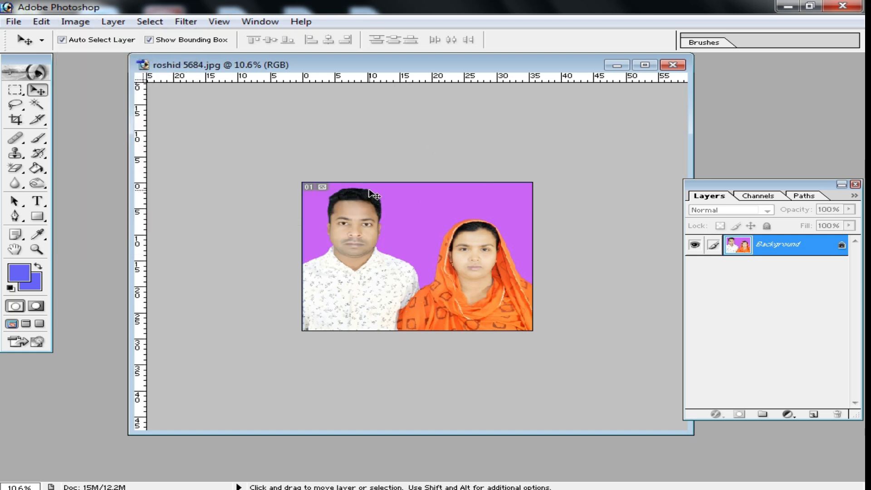
pyautogui.hotkey('alt', 'i')
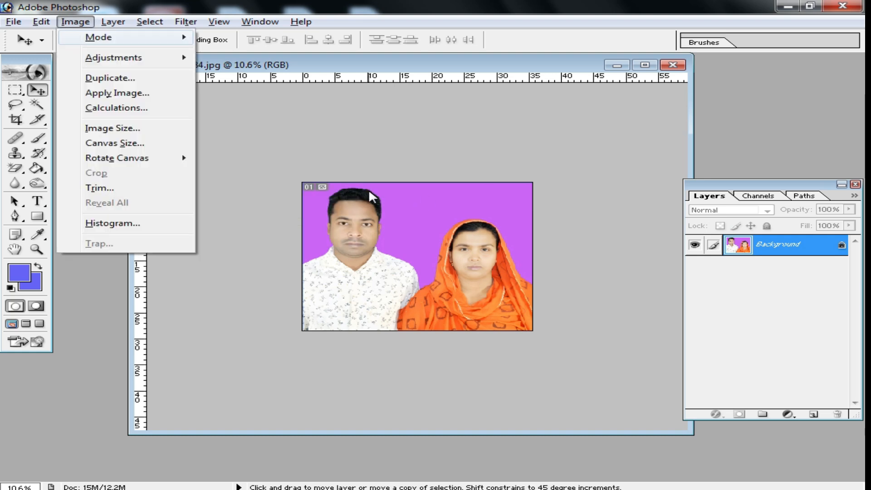
pyautogui.press('e')
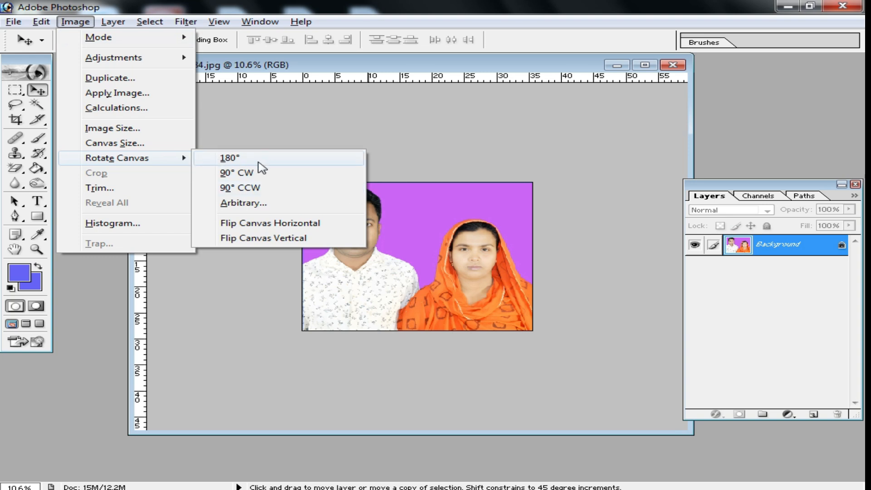
pyautogui.click(268, 177)
pyautogui.hotkey('ctrl', '+')
pyautogui.hotkey('ctrl', '+')
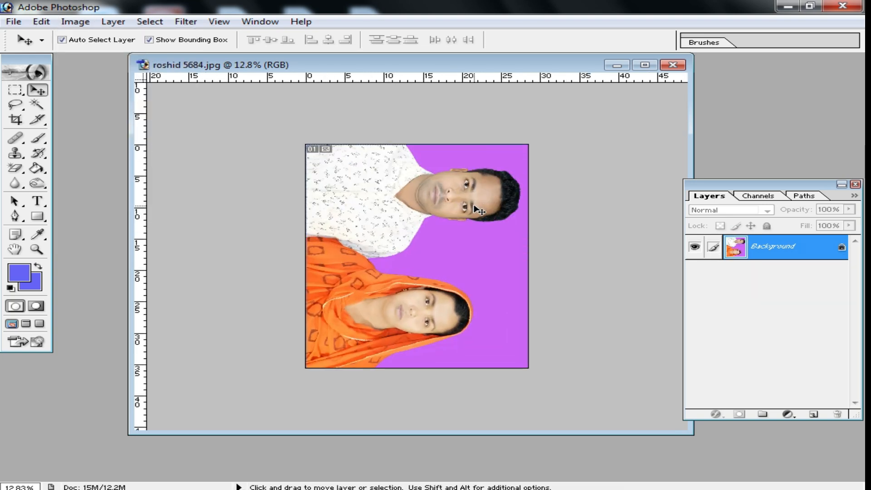
pyautogui.hotkey('ctrl', '-')
pyautogui.scroll(-1, 321, 180)
# Step: Crop the whole rotated photo to 40 mm wide by 50 mm high at 300 pixels/inch
pyautogui.click(22, 119)
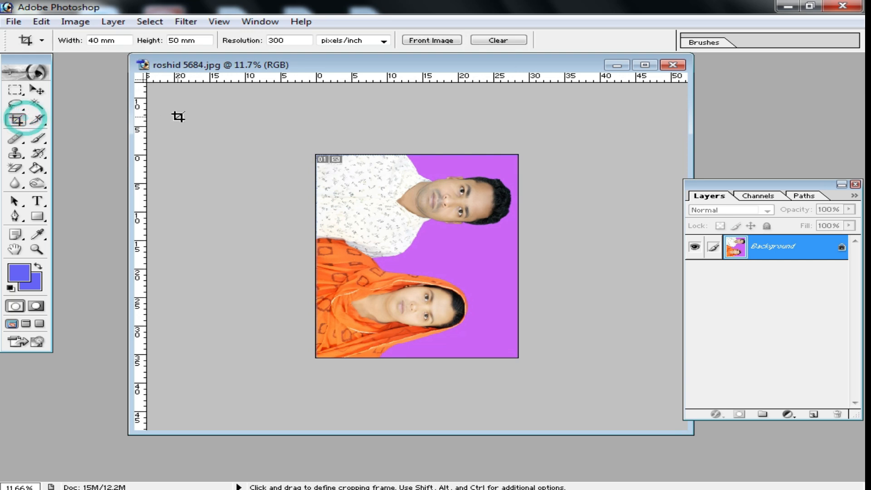
pyautogui.moveTo(282, 130); pyautogui.dragTo(522, 359)
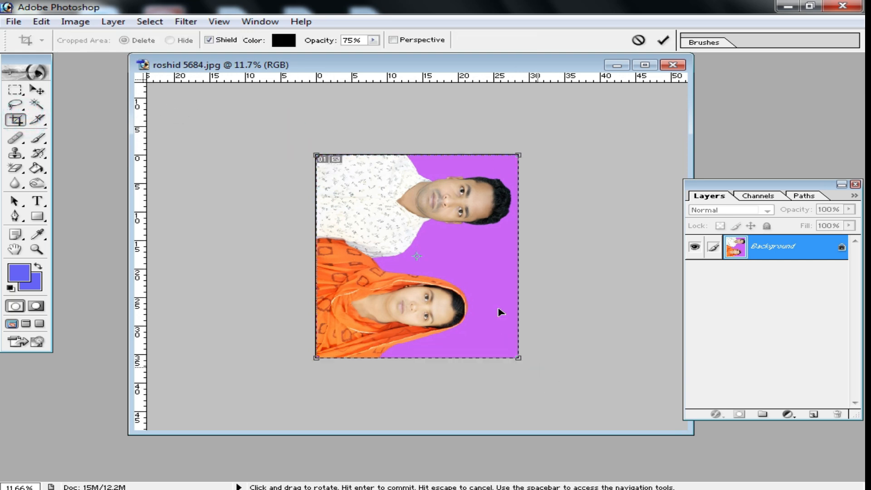
pyautogui.doubleClick(453, 279)
pyautogui.hotkey('ctrl', '+')
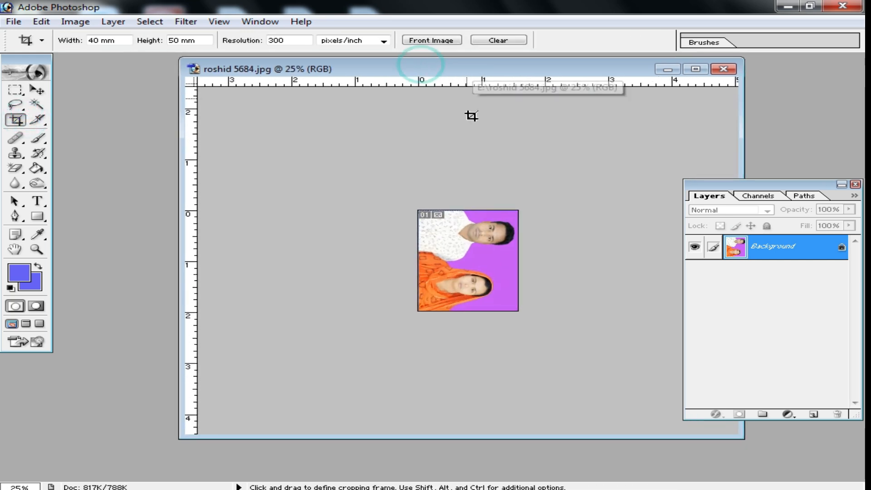
pyautogui.hotkey('ctrl', '+')
pyautogui.hotkey('ctrl', '+')
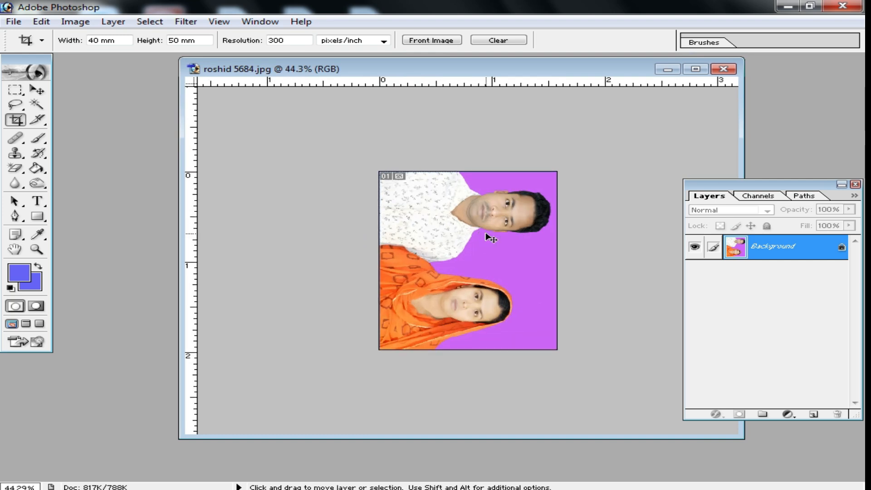
# Step: Create a new document with the A4 preset, RGB Color mode and a white background
pyautogui.hotkey('ctrl', 'n')
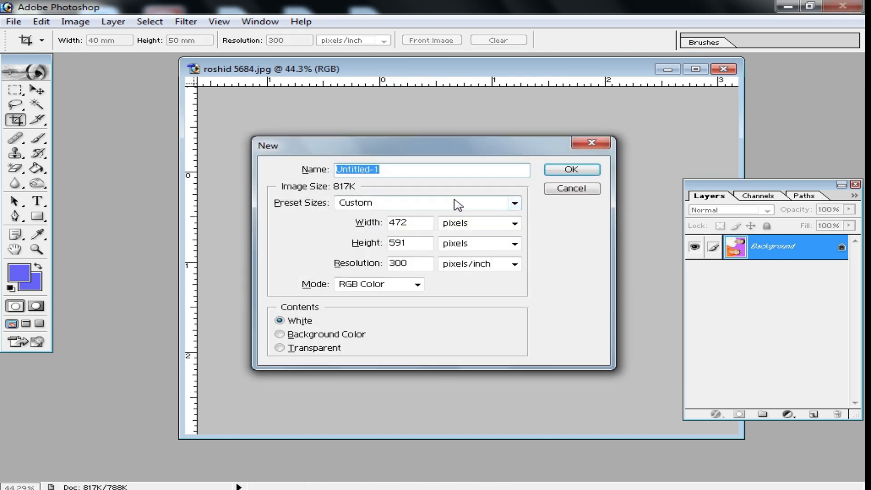
pyautogui.click(492, 208)
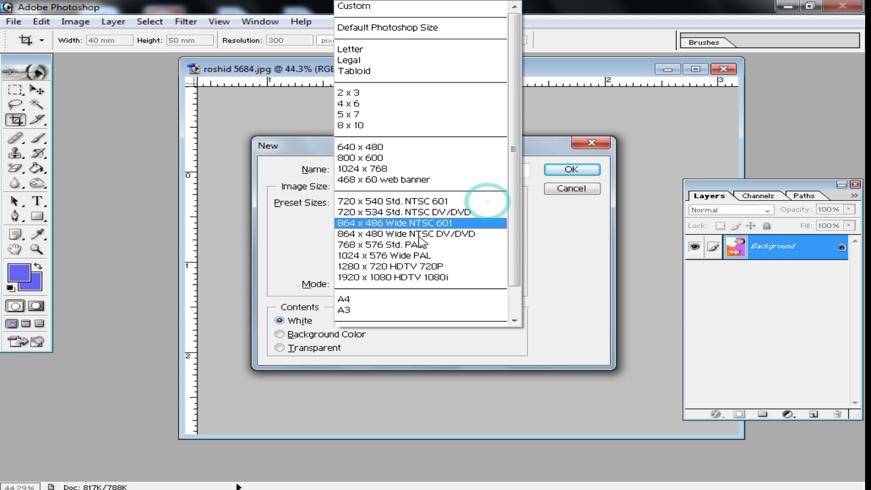
pyautogui.click(394, 305)
pyautogui.click(571, 169)
# Step: Copy the cropped photo onto the A4 page and arrange four copies in an evenly spaced row along the page's upper edge
pyautogui.moveTo(425, 72); pyautogui.dragTo(556, 73)
pyautogui.moveTo(606, 231); pyautogui.dragTo(196, 175)
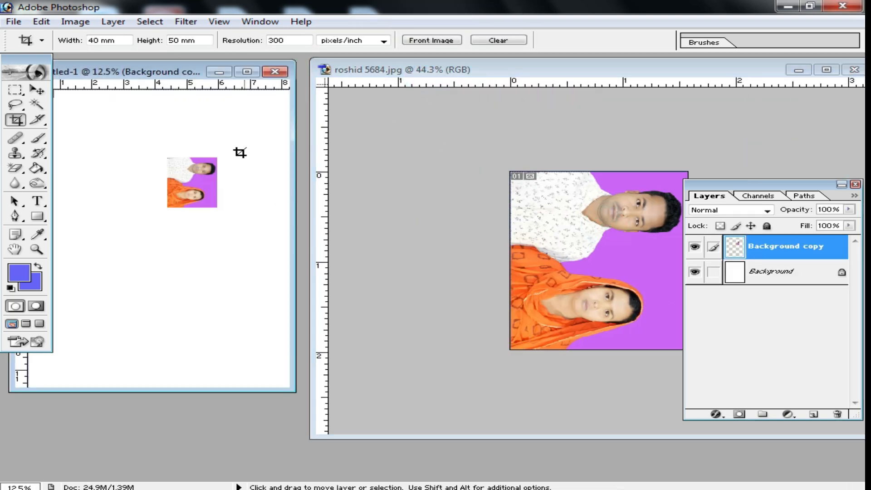
pyautogui.doubleClick(159, 72)
pyautogui.click(443, 123)
pyautogui.click(402, 167)
pyautogui.click(37, 90)
pyautogui.moveTo(502, 229); pyautogui.dragTo(543, 159)
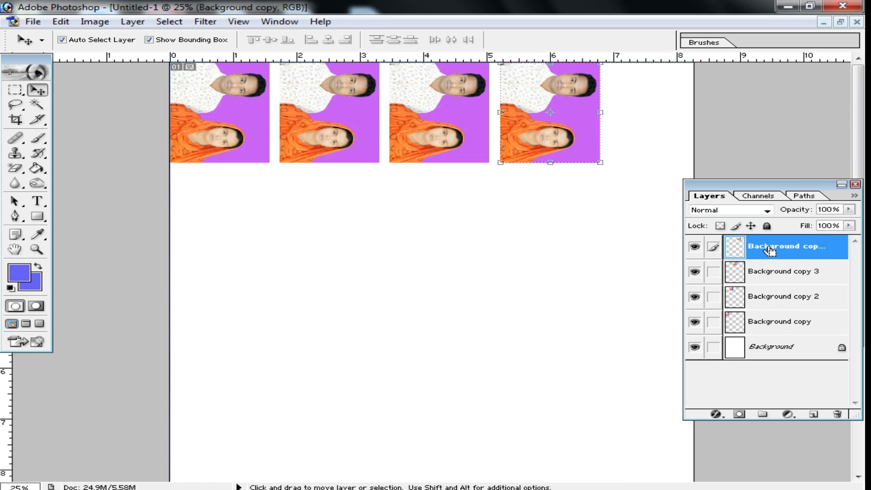
# Step: Merge the four photo copy layers into one layer above the white background
pyautogui.hotkey('ctrl', 'e')
pyautogui.hotkey('ctrl', 'e')
pyautogui.hotkey('ctrl', 'e')
pyautogui.moveTo(426, 130); pyautogui.dragTo(458, 131)
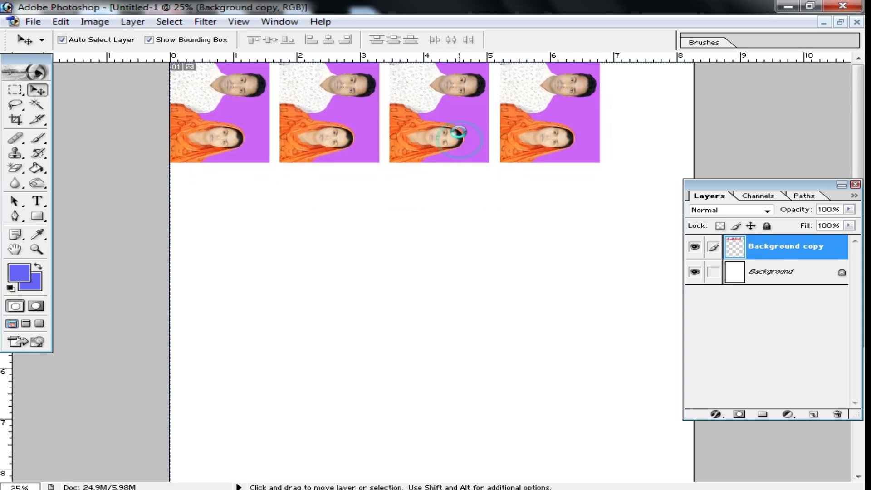
# Step: Close the Untitled-1 document without saving its changes
pyautogui.click(841, 22)
pyautogui.click(271, 73)
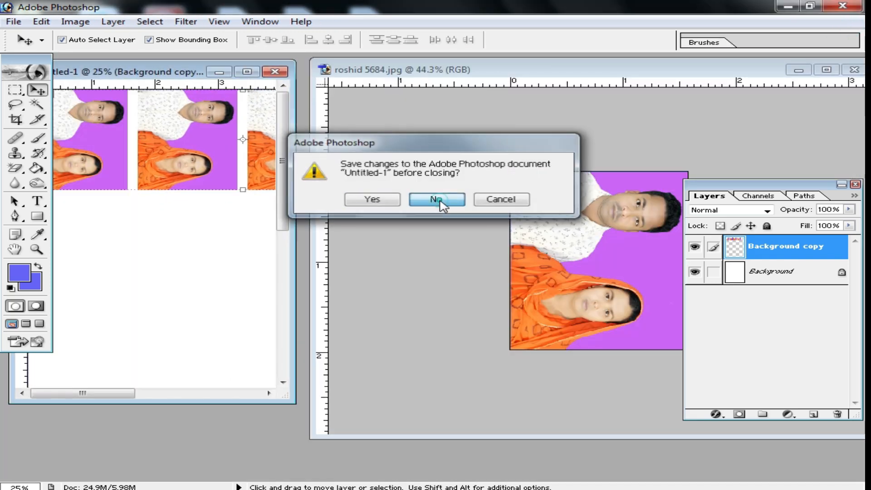
pyautogui.click(435, 197)
# Step: Enlarge the Untitled-1 page to inspect the row of four photos
pyautogui.moveTo(694, 73); pyautogui.dragTo(587, 73)
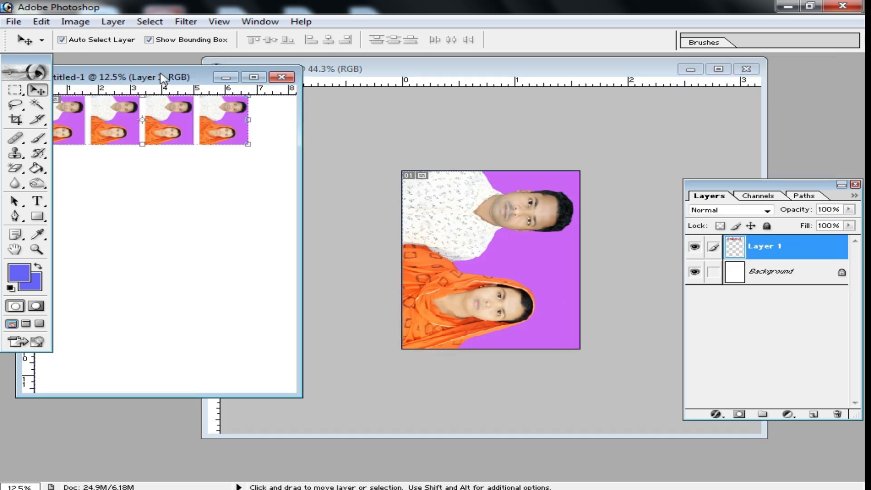
pyautogui.moveTo(161, 74); pyautogui.dragTo(386, 83)
pyautogui.keyDown('ctrl'); pyautogui.click(398, 121); pyautogui.keyUp('ctrl')
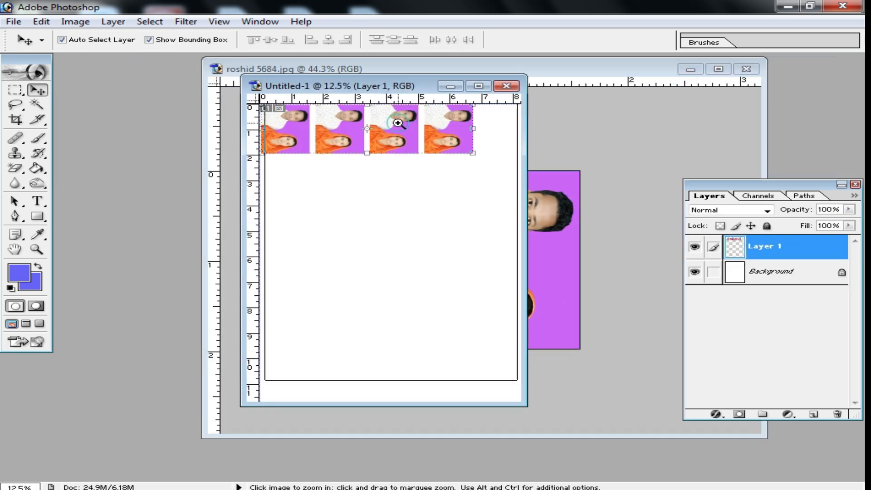
pyautogui.keyDown('ctrl'); pyautogui.click(398, 122); pyautogui.keyUp('ctrl')
pyautogui.keyDown('ctrl'); pyautogui.click(398, 122); pyautogui.keyUp('ctrl')
pyautogui.doubleClick(414, 87)
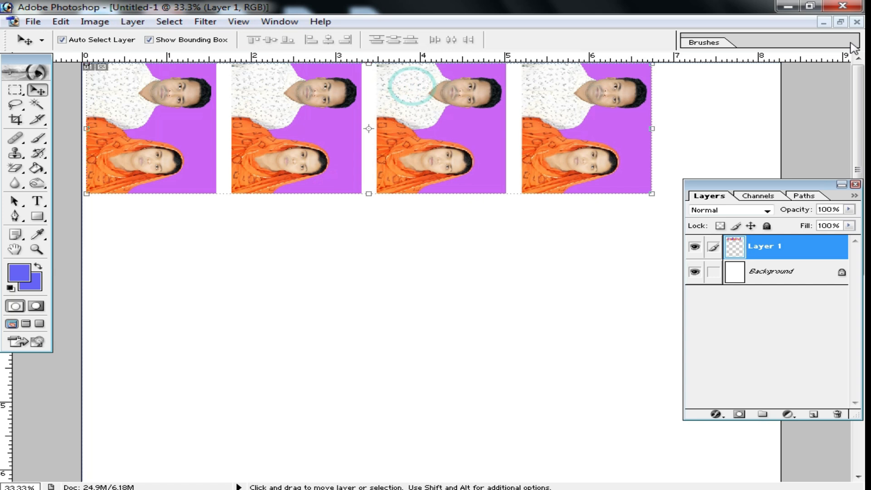
# Step: Rearrange the two document windows to view the photo sheet beside the original cropped photo
pyautogui.click(840, 22)
pyautogui.click(521, 84)
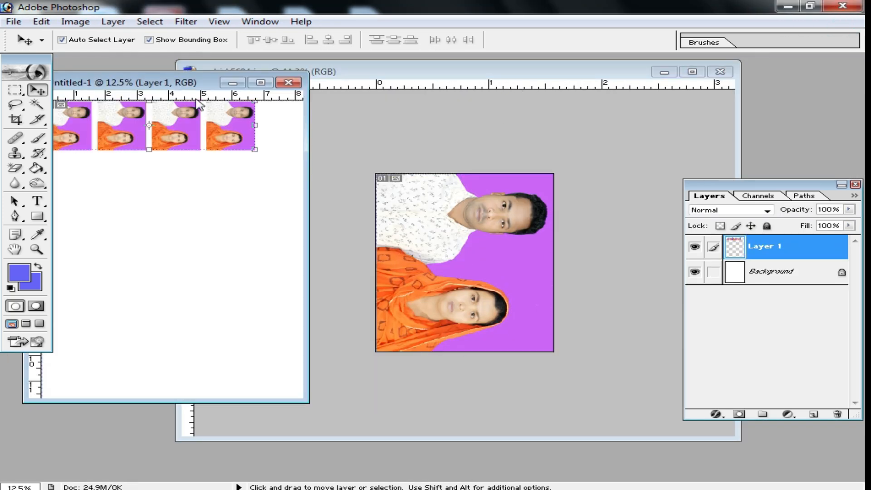
pyautogui.moveTo(171, 83); pyautogui.dragTo(295, 91)
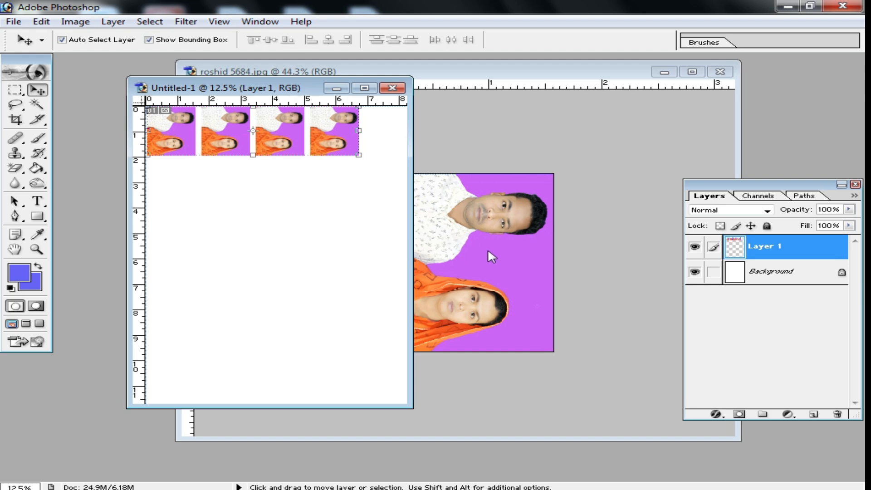
pyautogui.click(485, 66)
pyautogui.moveTo(442, 71); pyautogui.dragTo(476, 133)
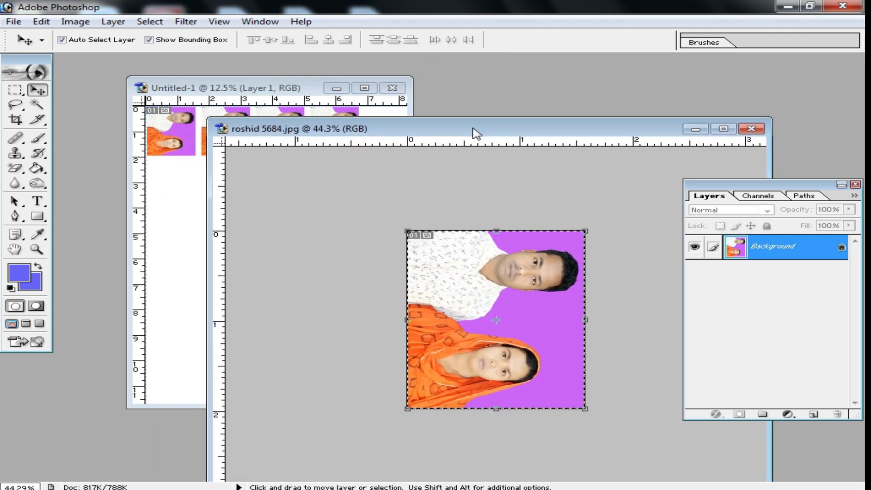
pyautogui.click(528, 143)
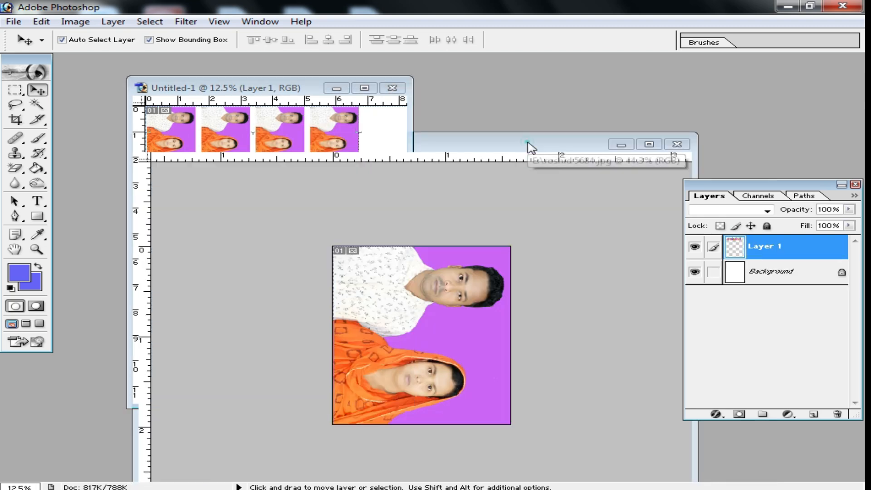
pyautogui.click(312, 91)
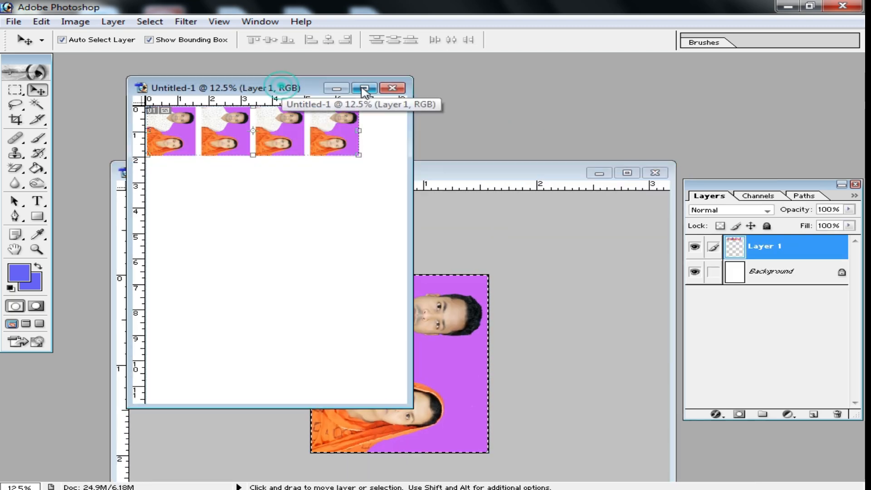
# Step: Shift the row of four photos slightly so it sits flush with the page's left and upper edges
pyautogui.doubleClick(312, 91)
pyautogui.keyDown('ctrl'); pyautogui.keyDown('space'); pyautogui.click(369, 94); pyautogui.keyUp('space'); pyautogui.keyUp('ctrl')
pyautogui.keyDown('ctrl'); pyautogui.keyDown('space'); pyautogui.click(380, 94); pyautogui.keyUp('space'); pyautogui.keyUp('ctrl')
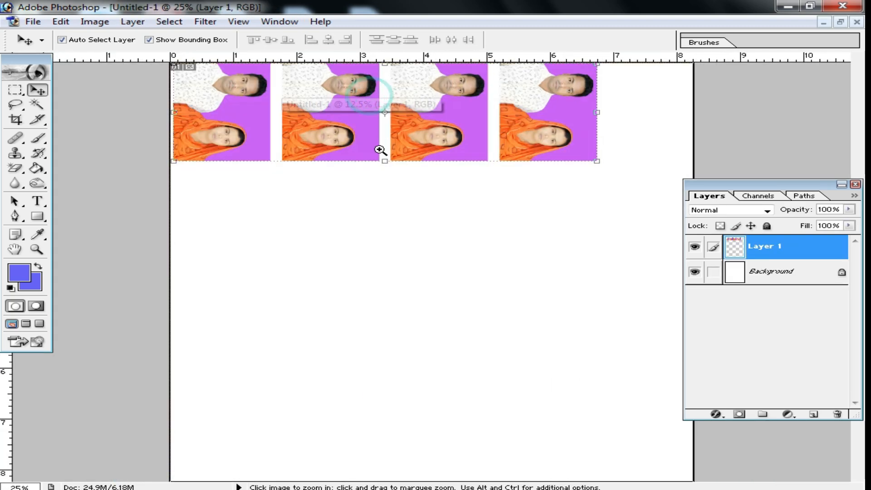
pyautogui.keyDown('ctrl'); pyautogui.keyDown('space'); pyautogui.click(383, 151); pyautogui.keyUp('space'); pyautogui.keyUp('ctrl')
pyautogui.keyDown('ctrl'); pyautogui.keyDown('space'); pyautogui.click(388, 149); pyautogui.keyUp('space'); pyautogui.keyUp('ctrl')
pyautogui.keyDown('alt'); pyautogui.keyDown('space'); pyautogui.click(422, 144); pyautogui.keyUp('space'); pyautogui.keyUp('alt')
pyautogui.keyDown('alt'); pyautogui.keyDown('space'); pyautogui.click(493, 136); pyautogui.keyUp('space'); pyautogui.keyUp('alt')
pyautogui.moveTo(433, 96)
pyautogui.mouseDown()
pyautogui.moveTo(445, 97)
pyautogui.moveTo(432, 99)
pyautogui.mouseUp()
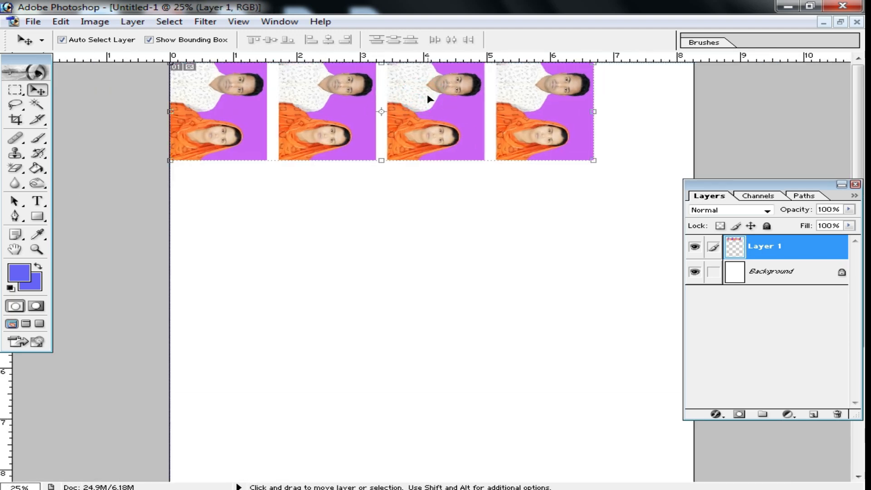
pyautogui.keyDown('ctrl'); pyautogui.keyDown('space'); pyautogui.click(308, 116); pyautogui.keyUp('space'); pyautogui.keyUp('ctrl')
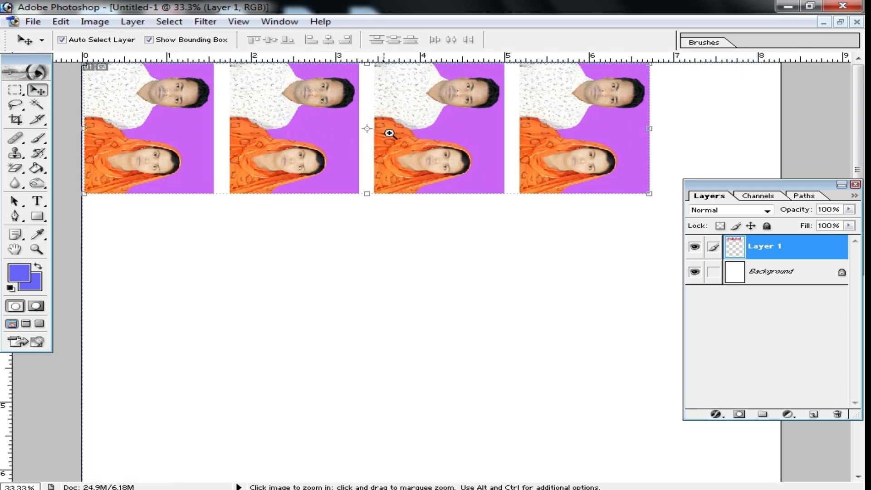
pyautogui.keyDown('ctrl'); pyautogui.keyDown('space'); pyautogui.click(308, 125); pyautogui.keyUp('space'); pyautogui.keyUp('ctrl')
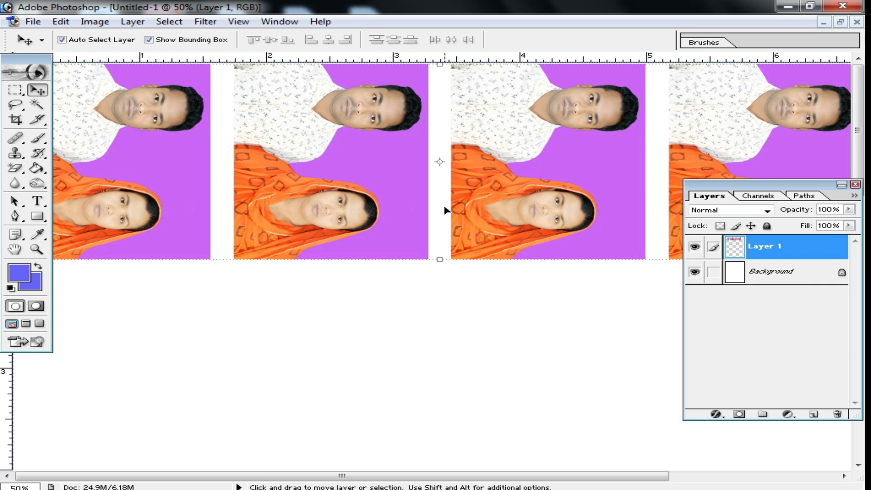
# Step: Open the print setup for the photo sheet, switch Scale to Fit Media and continue to the printer dialog
pyautogui.hotkey('ctrl', 'p')
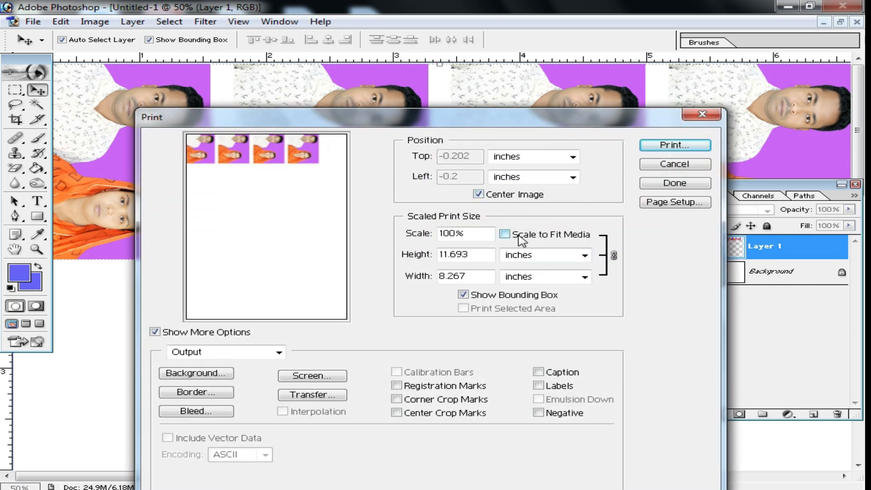
pyautogui.click(519, 236)
pyautogui.click(675, 144)
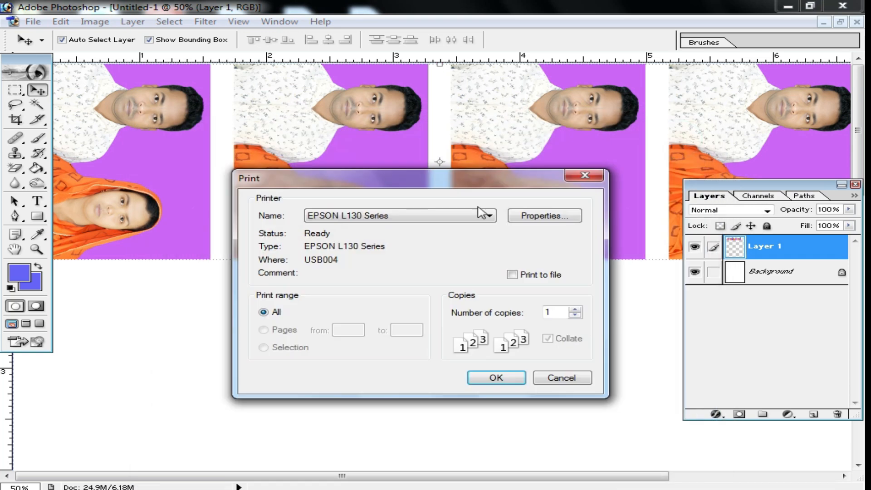
# Step: Set the EPSON L130 Series paper type to Epson Premium Glossy and quality to High, and leave the print dialog without printing
pyautogui.click(546, 218)
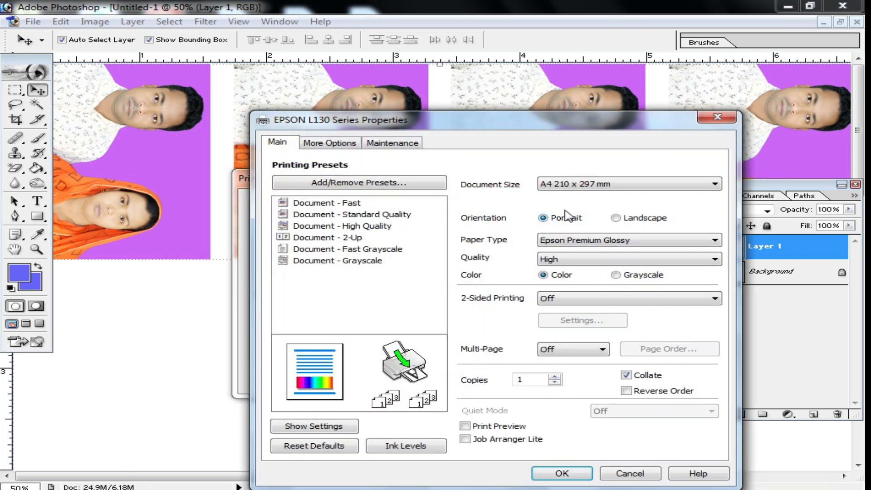
pyautogui.click(660, 242)
pyautogui.click(606, 248)
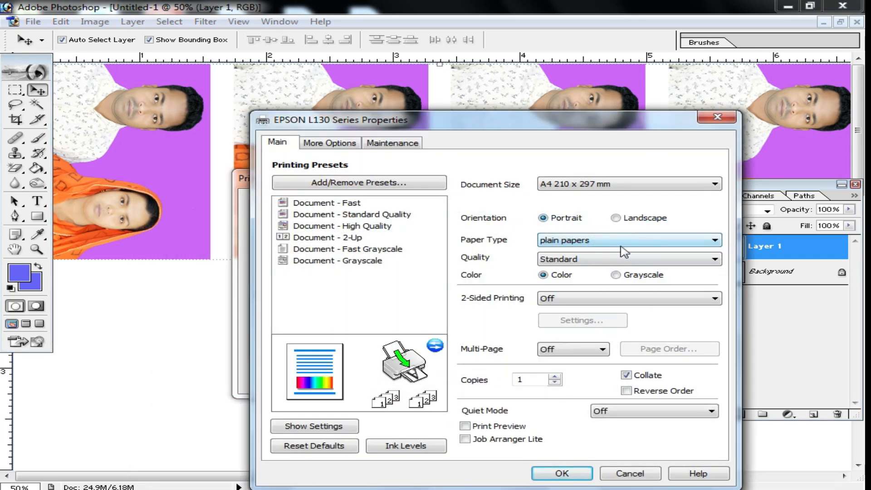
pyautogui.click(650, 240)
pyautogui.click(606, 275)
pyautogui.click(590, 259)
pyautogui.click(583, 289)
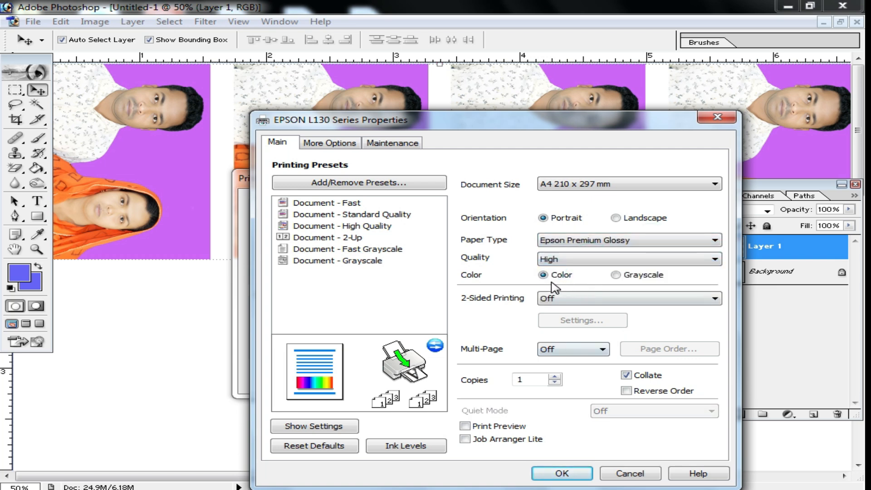
pyautogui.click(562, 473)
pyautogui.moveTo(456, 174); pyautogui.dragTo(510, 169)
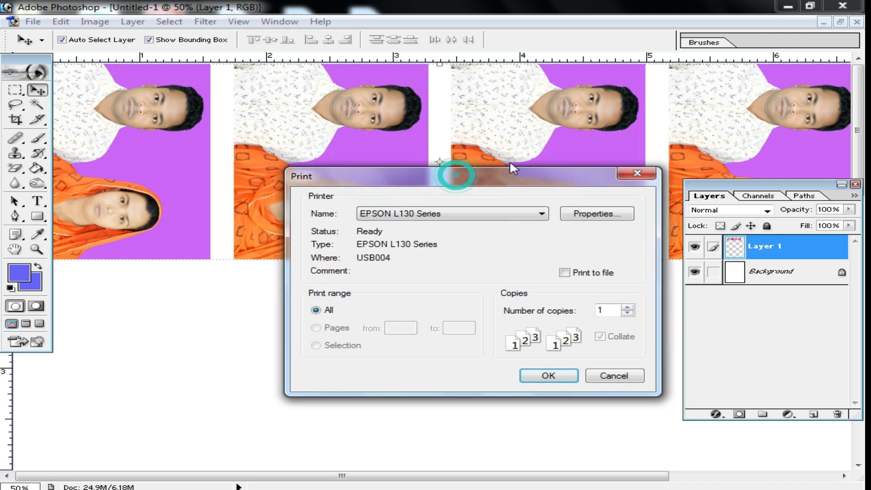
pyautogui.click(638, 173)
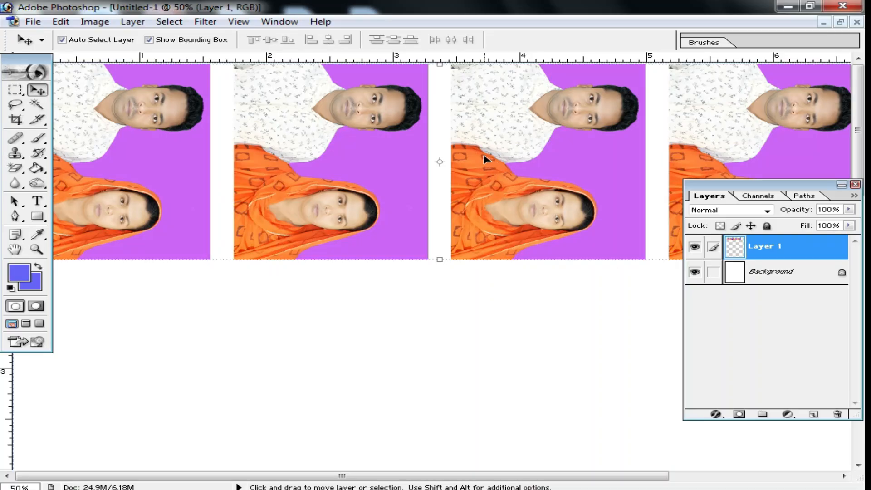
# Step: Restore the separate document windows and bring the original cropped photo to the front
pyautogui.hotkey('ctrl', '-')
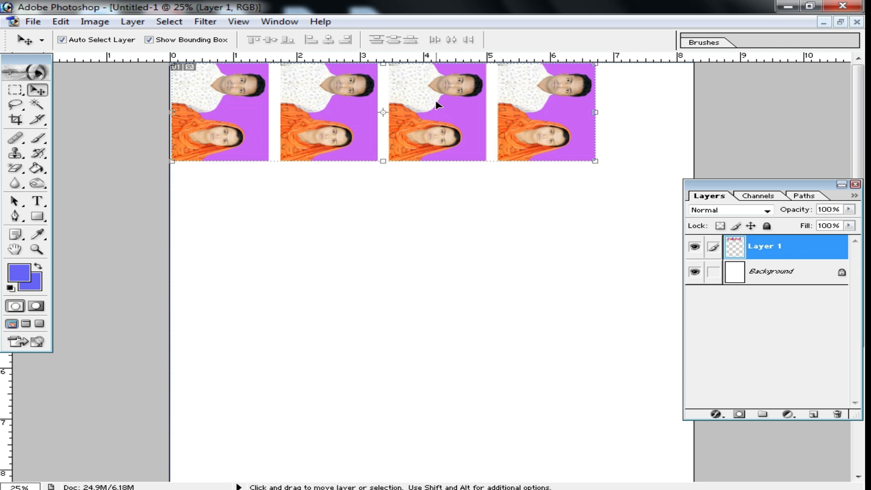
pyautogui.click(841, 22)
pyautogui.click(510, 177)
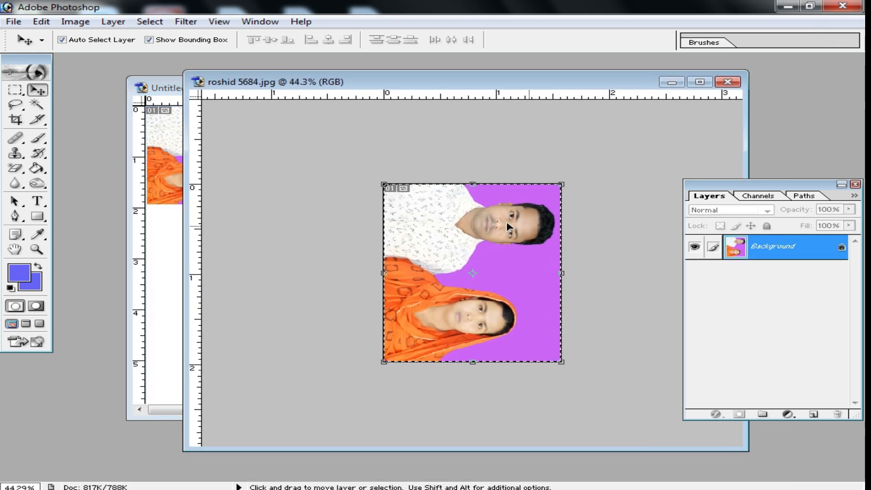
# Step: Review the photo sheet's print setup and the EPSON L130 Series properties, and leave the printer dialog without printing
pyautogui.moveTo(440, 82); pyautogui.dragTo(388, 148)
pyautogui.click(270, 88)
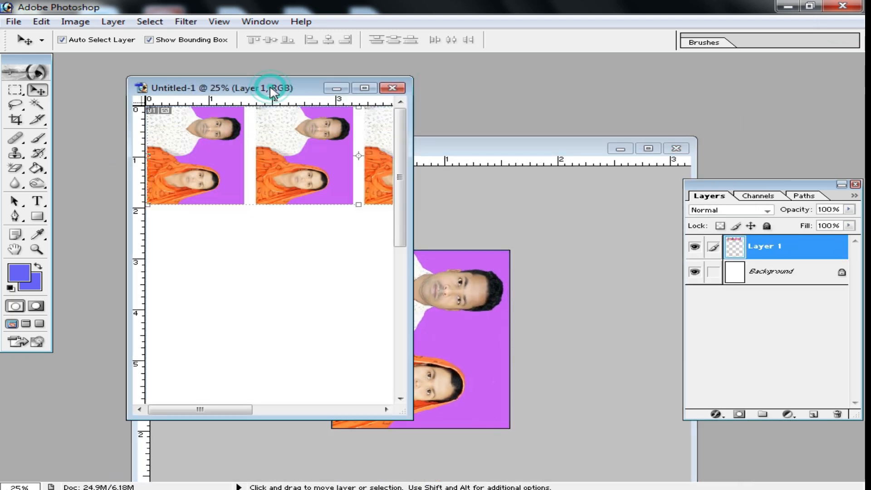
pyautogui.doubleClick(301, 87)
pyautogui.hotkey('ctrl', 'p')
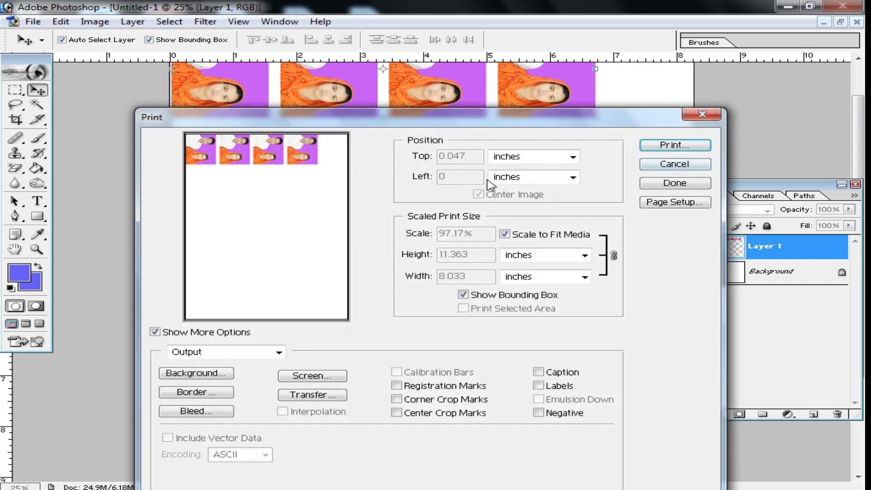
pyautogui.click(673, 144)
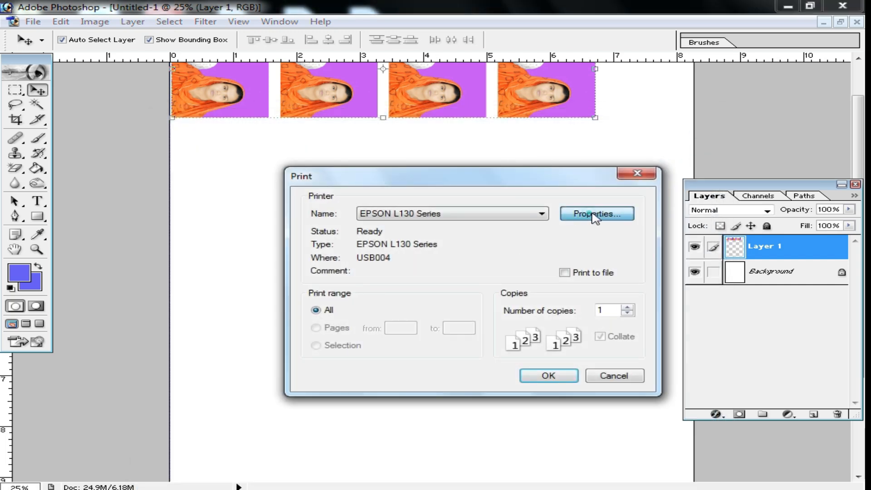
pyautogui.click(595, 214)
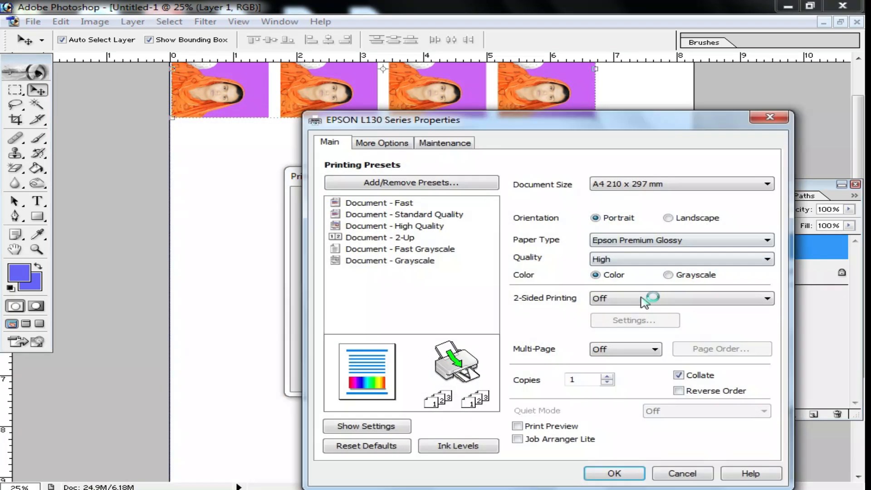
pyautogui.click(627, 473)
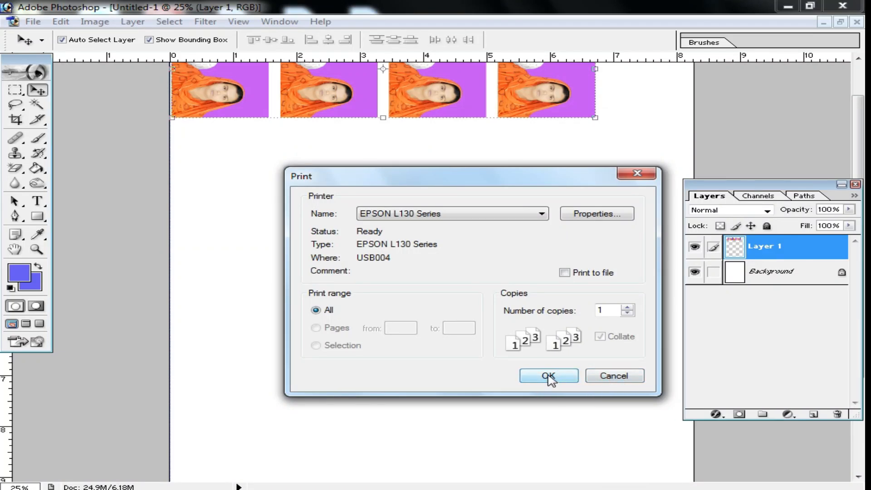
pyautogui.click(622, 380)
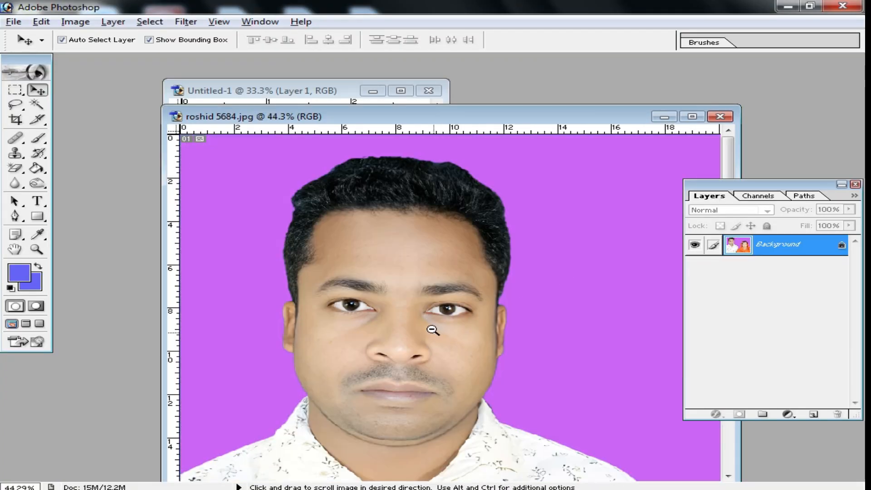
# Step: Arrange the two document windows and crop the woman out of the couple photo at 40 × 50 mm and 300 pixels/inch
pyautogui.keyDown('alt'); pyautogui.click(433, 330); pyautogui.keyUp('alt')
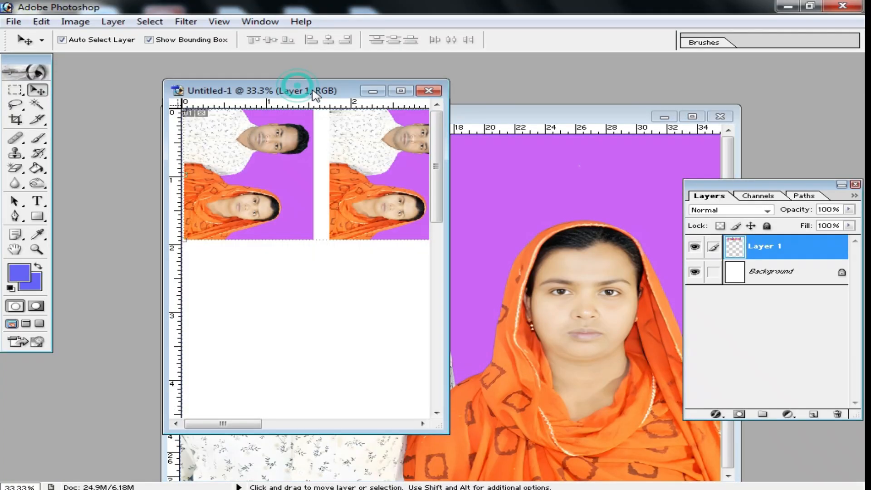
pyautogui.moveTo(282, 89); pyautogui.dragTo(235, 94)
pyautogui.click(515, 149)
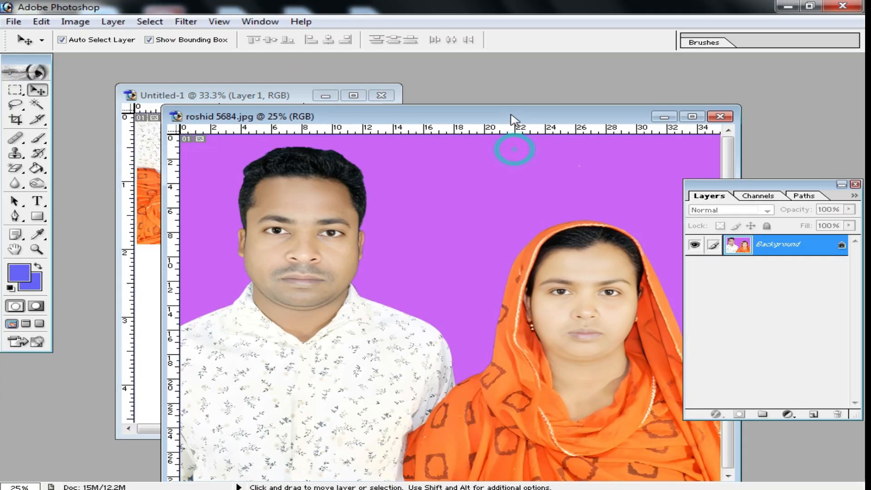
pyautogui.moveTo(511, 116); pyautogui.dragTo(470, 77)
pyautogui.keyDown('alt'); pyautogui.click(520, 314); pyautogui.keyUp('alt')
pyautogui.keyDown('alt'); pyautogui.click(520, 315); pyautogui.keyUp('alt')
pyautogui.scroll(2, 406, 280)
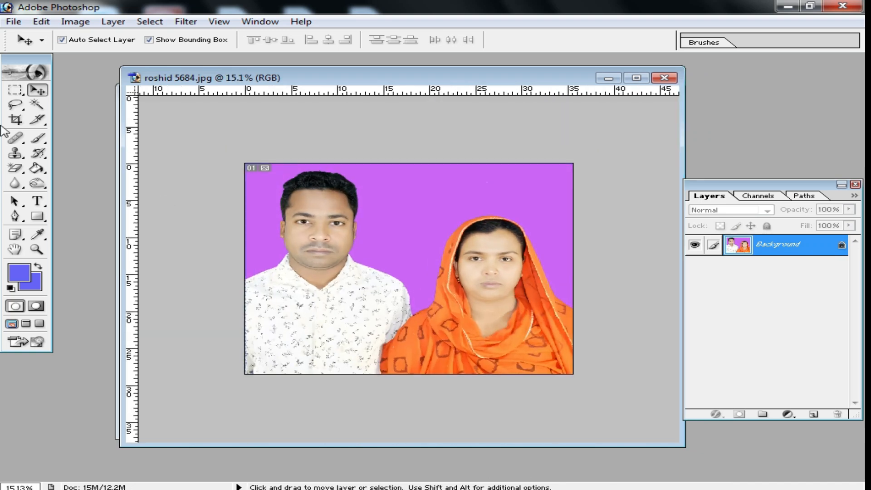
pyautogui.click(16, 121)
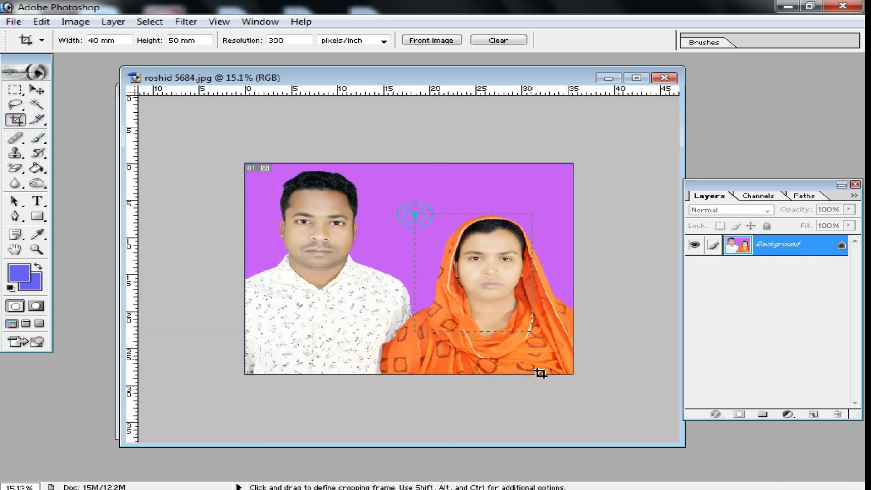
pyautogui.moveTo(574, 404); pyautogui.dragTo(574, 403)
pyautogui.doubleClick(523, 318)
pyautogui.scroll(9, 481, 165)
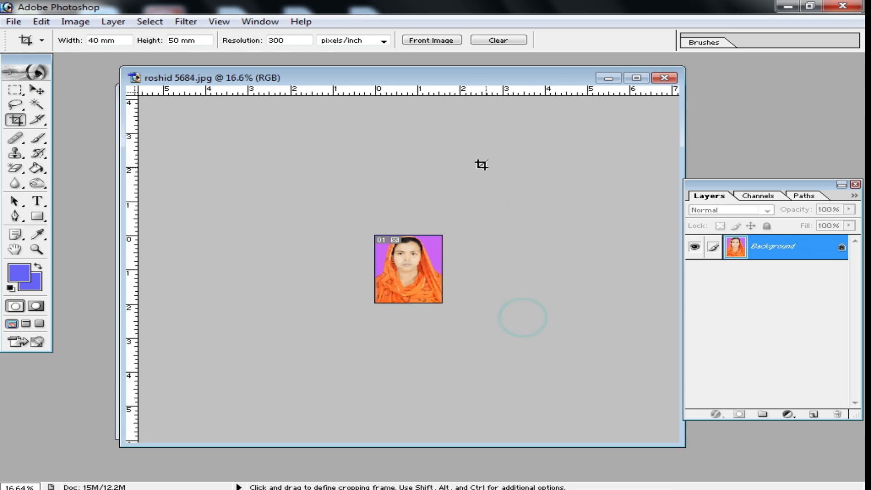
# Step: Move the photo window aside, copy the woman's cropped portrait onto the A4 sheet below the row of four, and maximize the sheet
pyautogui.moveTo(365, 70); pyautogui.dragTo(667, 40)
pyautogui.moveTo(665, 195); pyautogui.dragTo(273, 296)
pyautogui.doubleClick(247, 94)
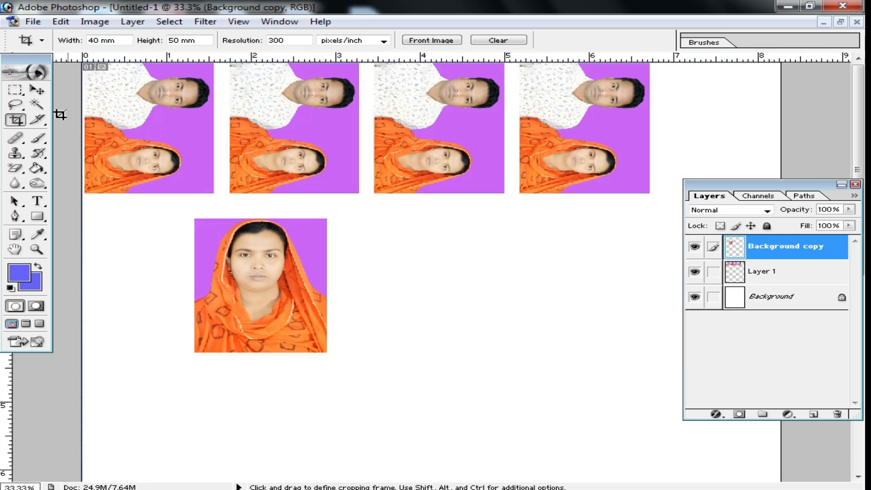
# Step: Shift the row of four photos toward the page's right edge and place the woman's portrait in front of it at the upper-left corner
pyautogui.click(37, 90)
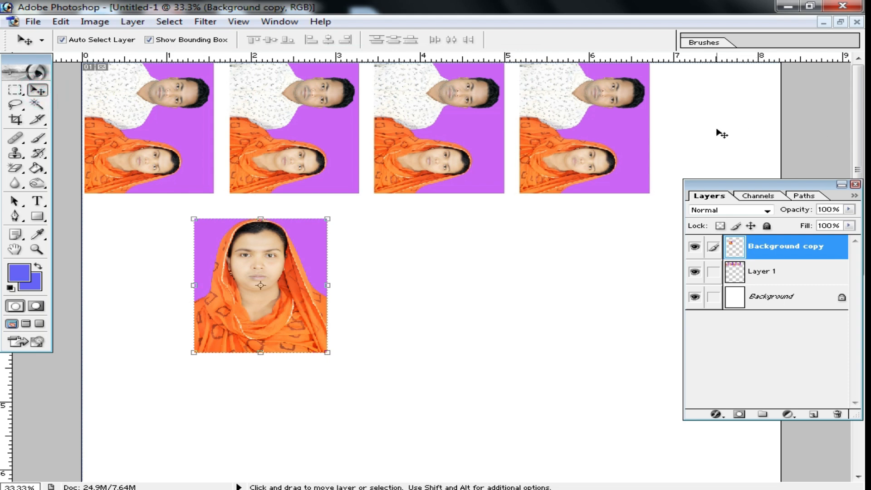
pyautogui.moveTo(449, 119); pyautogui.dragTo(580, 118)
pyautogui.moveTo(225, 266); pyautogui.dragTo(126, 123)
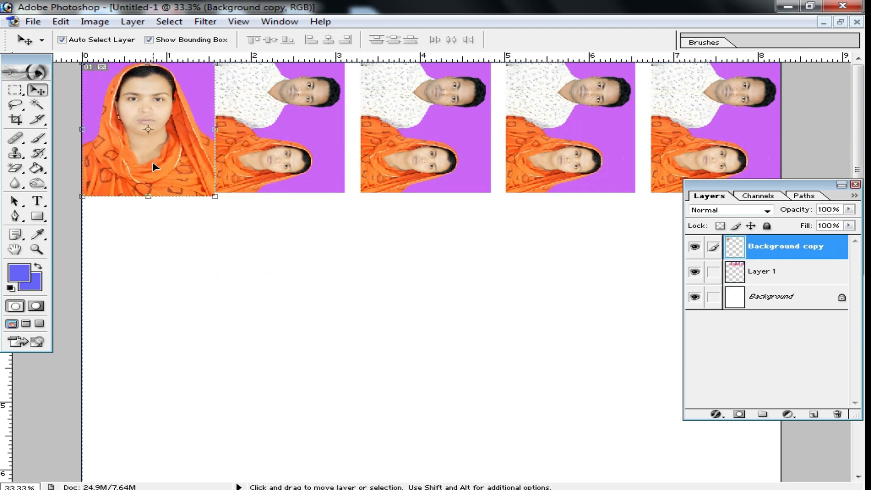
pyautogui.moveTo(204, 183); pyautogui.dragTo(189, 180)
pyautogui.moveTo(278, 139); pyautogui.dragTo(275, 141)
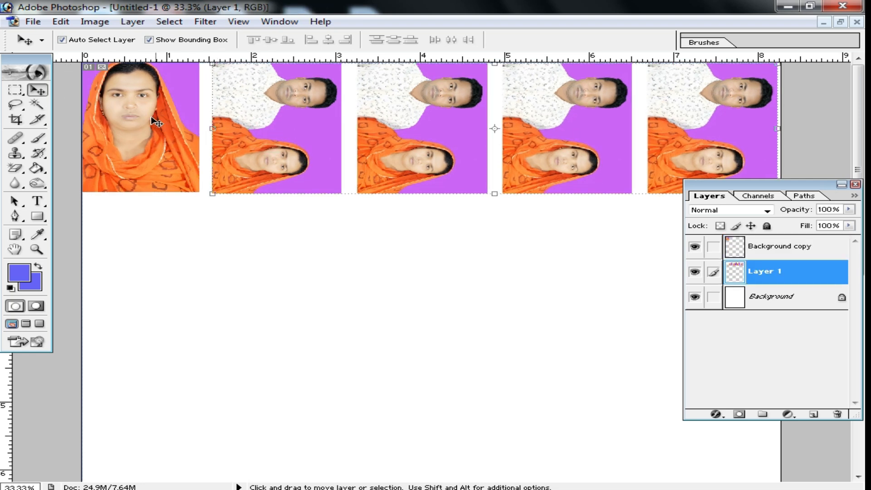
# Step: Lower the woman's portrait slightly to meet the page's upper edge and scale it proportionally to 96.9%
pyautogui.click(136, 85)
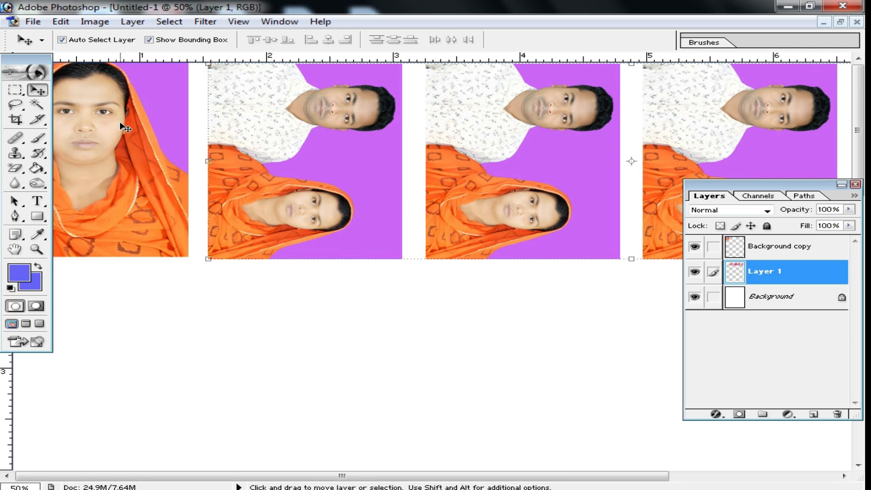
pyautogui.moveTo(136, 119); pyautogui.dragTo(135, 126)
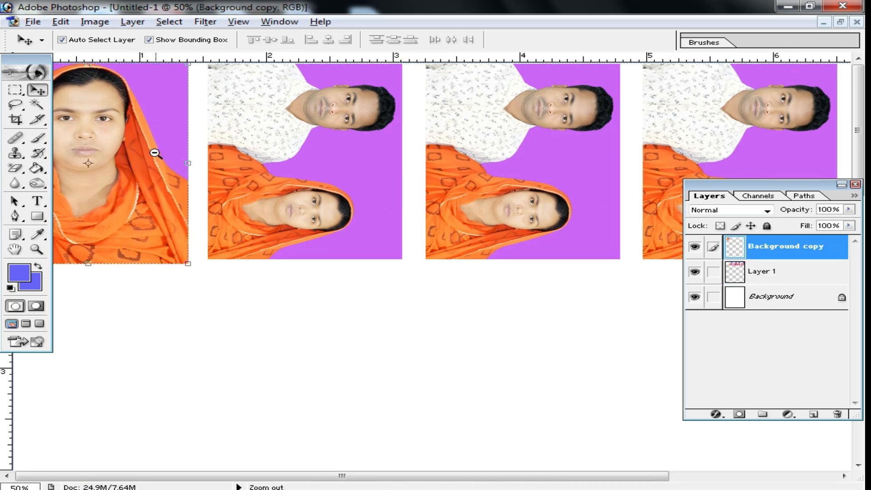
pyautogui.hotkey('ctrl', '-')
pyautogui.moveTo(200, 198); pyautogui.dragTo(195, 193)
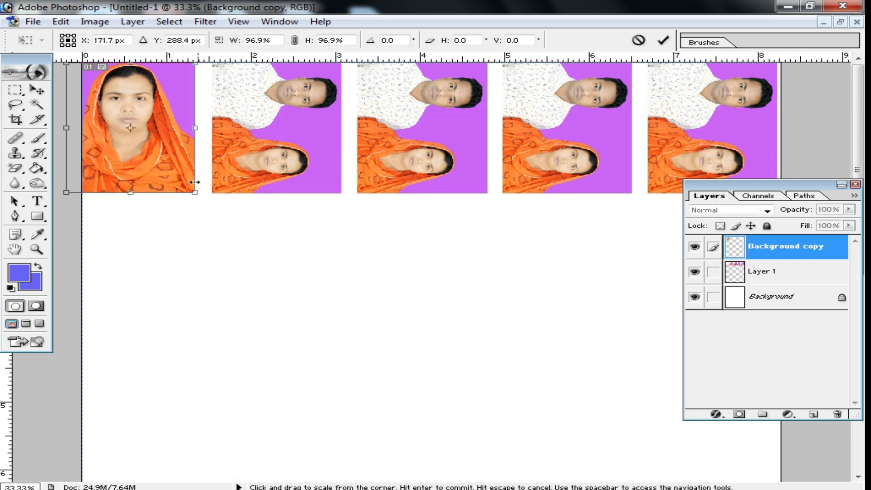
pyautogui.doubleClick(175, 163)
# Step: Nudge the scaled portrait slightly to the right, closer to the row of couple photos
pyautogui.press('Right')
pyautogui.press('Right')
pyautogui.press('Right')
pyautogui.press('Right')
pyautogui.press('Right')
pyautogui.press('Right')
pyautogui.press('Right')
pyautogui.press('Right')
pyautogui.press('Right')
pyautogui.press('Right')
pyautogui.press('Right')
pyautogui.press('Right')
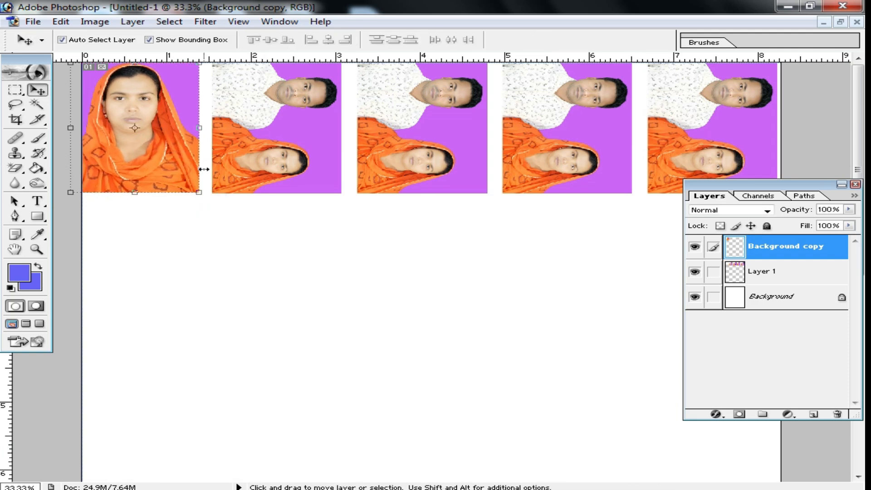
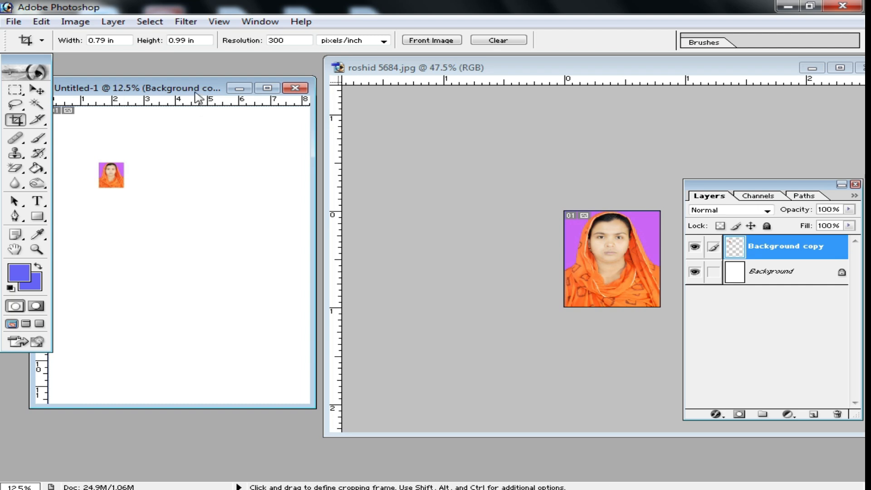
# Step: Build a two-by-two block of the small portrait at the page's left edge by duplicating it sideways and downward, merging each copy
pyautogui.keyDown('ctrl'); pyautogui.click(395, 172); pyautogui.keyUp('ctrl')
pyautogui.keyDown('ctrl'); pyautogui.click(395, 172); pyautogui.keyUp('ctrl')
pyautogui.click(37, 90)
pyautogui.moveTo(300, 212); pyautogui.dragTo(258, 184)
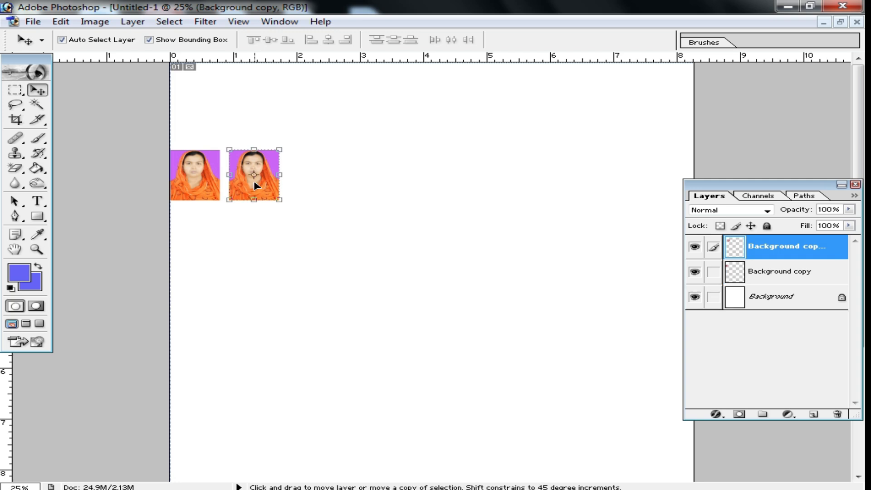
pyautogui.hotkey('ctrl', 'e')
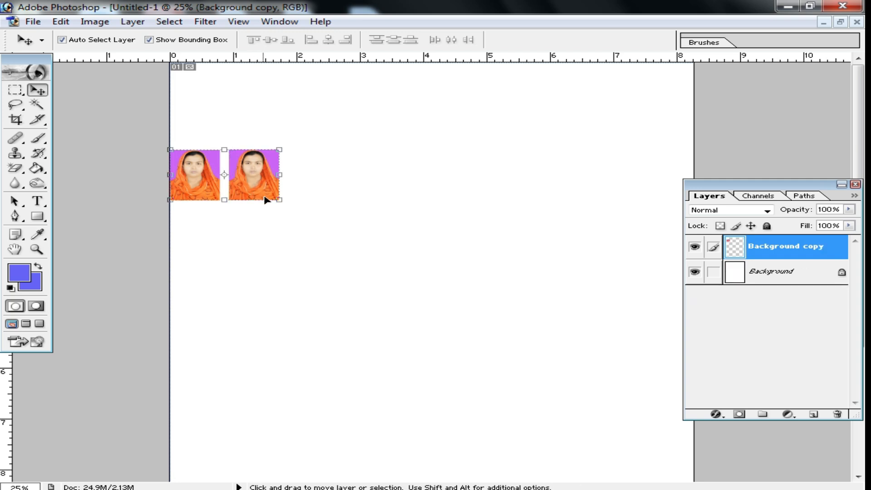
pyautogui.moveTo(247, 183); pyautogui.dragTo(254, 235)
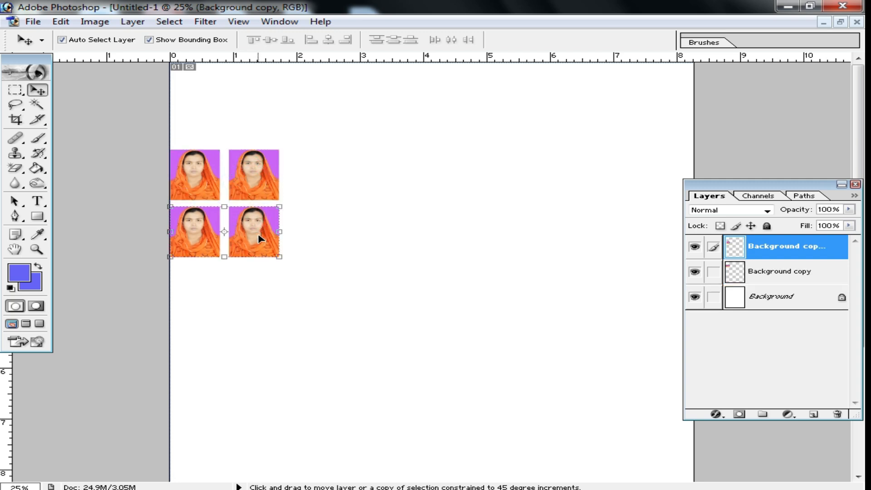
pyautogui.hotkey('ctrl', 'e')
# Step: Move the block of four portraits up to the page's upper-left corner, leaving a small margin at the page's left edge
pyautogui.moveTo(264, 197); pyautogui.dragTo(266, 113)
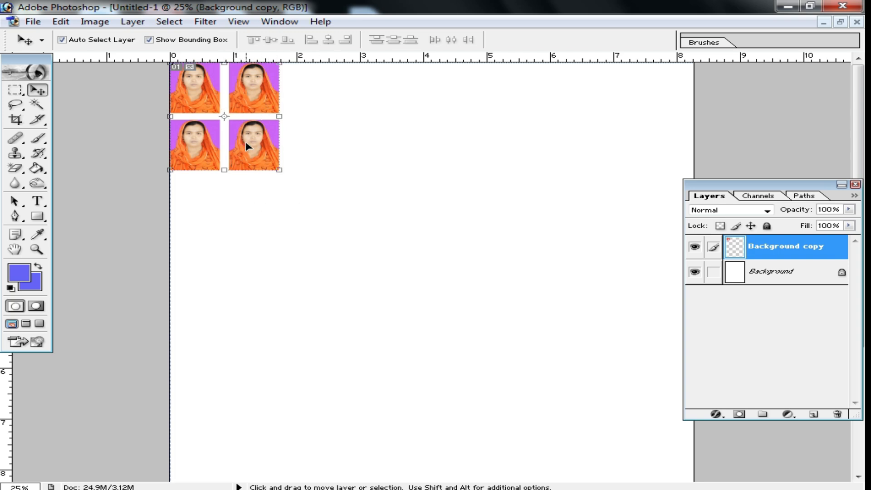
pyautogui.keyDown('ctrl'); pyautogui.click(188, 94); pyautogui.keyUp('ctrl')
pyautogui.keyDown('ctrl'); pyautogui.click(184, 100); pyautogui.keyUp('ctrl')
pyautogui.keyDown('alt'); pyautogui.click(170, 152); pyautogui.keyUp('alt')
pyautogui.moveTo(197, 92); pyautogui.dragTo(194, 118)
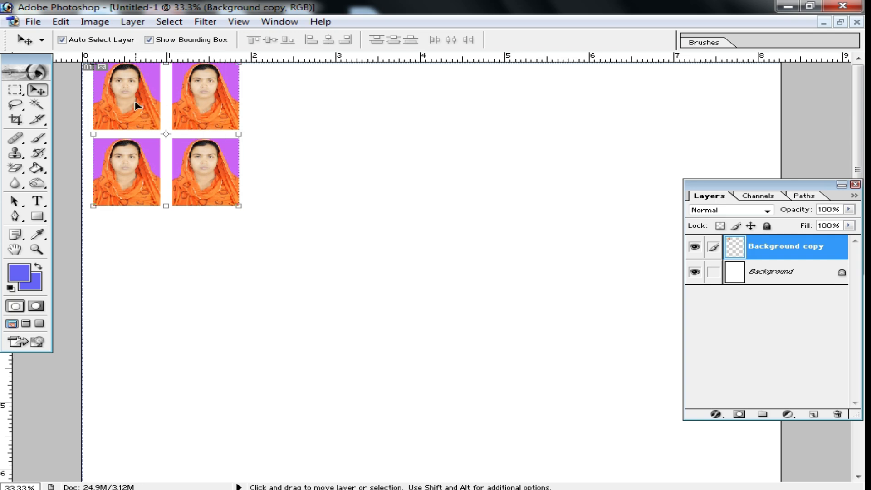
pyautogui.moveTo(159, 111); pyautogui.dragTo(162, 111)
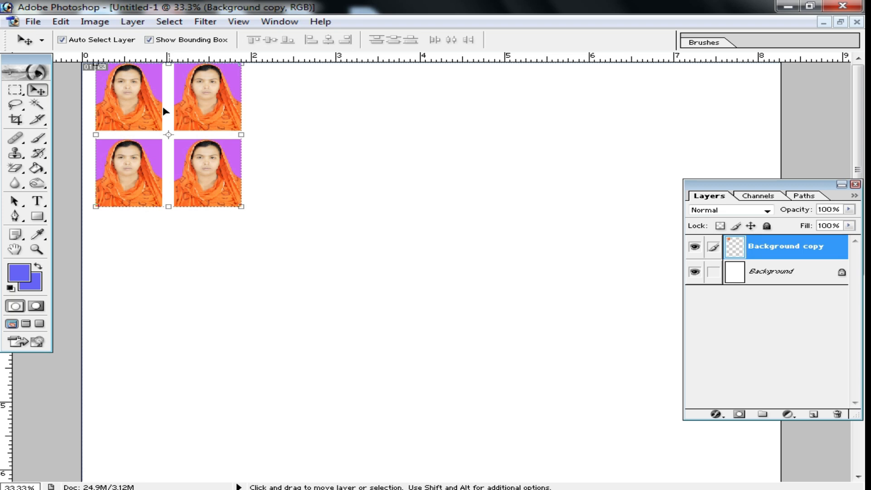
# Step: Darken the block of four portraits with Brightness/Contrast, setting Brightness to -72
pyautogui.keyDown('ctrl'); pyautogui.click(145, 105); pyautogui.keyUp('ctrl')
pyautogui.keyDown('ctrl'); pyautogui.click(148, 148); pyautogui.keyUp('ctrl')
pyautogui.keyDown('ctrl'); pyautogui.click(156, 159); pyautogui.keyUp('ctrl')
pyautogui.keyDown('ctrl'); pyautogui.click(276, 186); pyautogui.keyUp('ctrl')
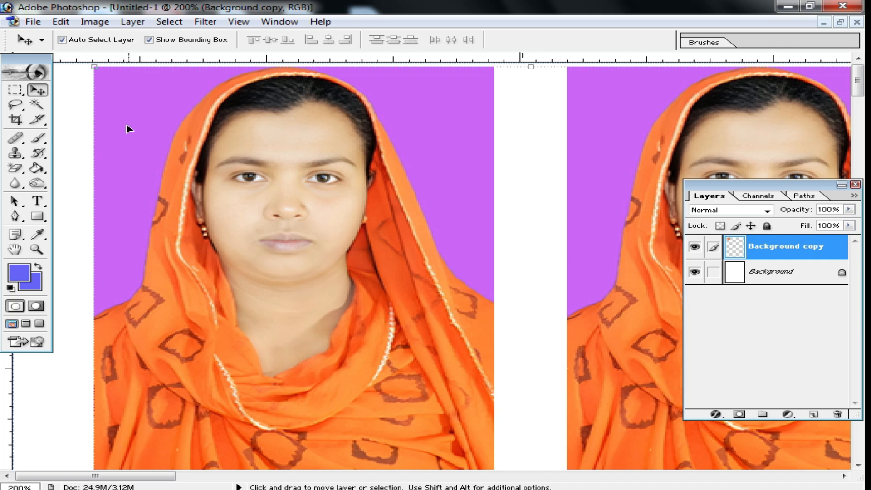
pyautogui.click(94, 21)
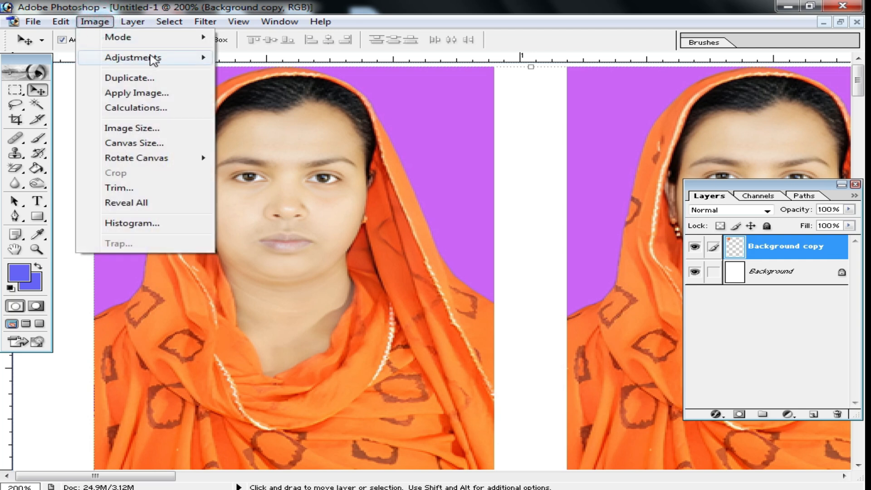
pyautogui.click(152, 58)
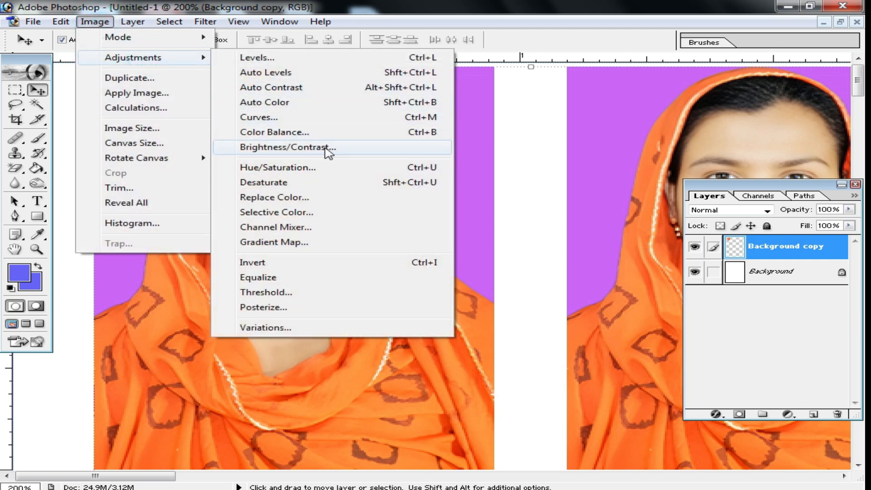
pyautogui.click(328, 150)
pyautogui.moveTo(573, 187); pyautogui.dragTo(513, 195)
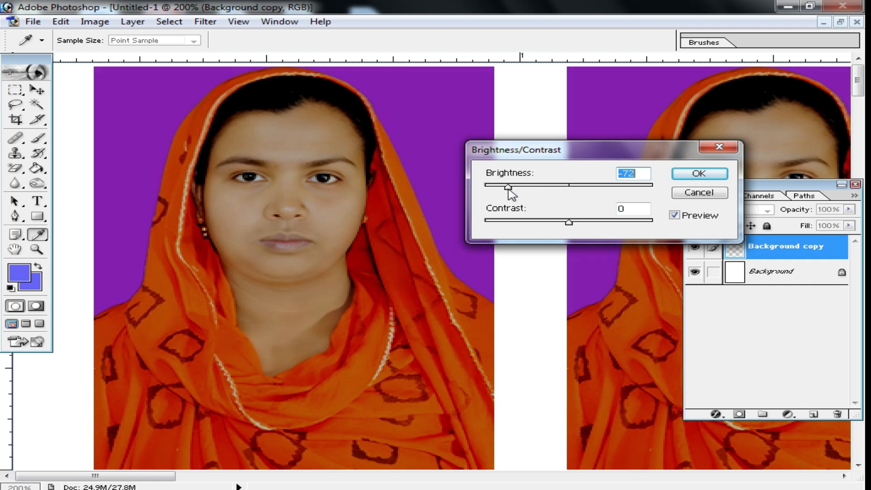
pyautogui.click(699, 173)
pyautogui.press('v')
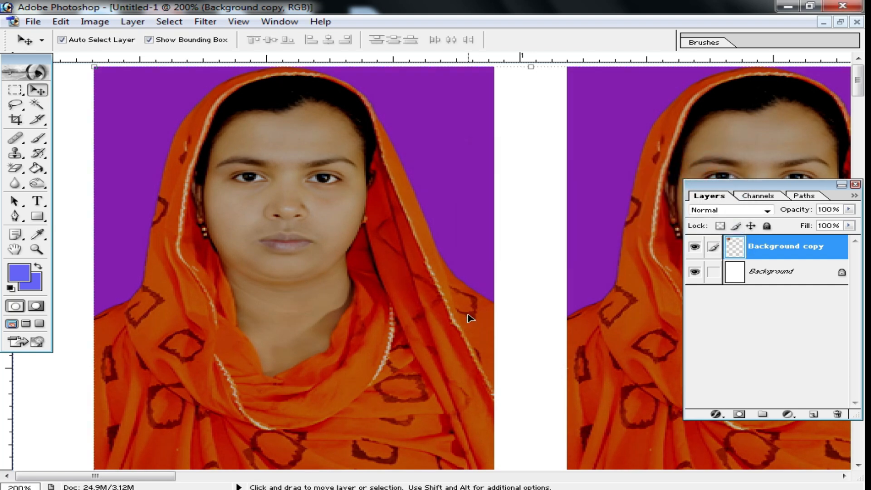
# Step: Compare the portraits with and without the brightness change by undoing and reapplying it, and restore the separate document windows
pyautogui.keyDown('alt'); pyautogui.click(430, 251); pyautogui.keyUp('alt')
pyautogui.keyDown('alt'); pyautogui.click(336, 243); pyautogui.keyUp('alt')
pyautogui.keyDown('alt'); pyautogui.click(226, 176); pyautogui.keyUp('alt')
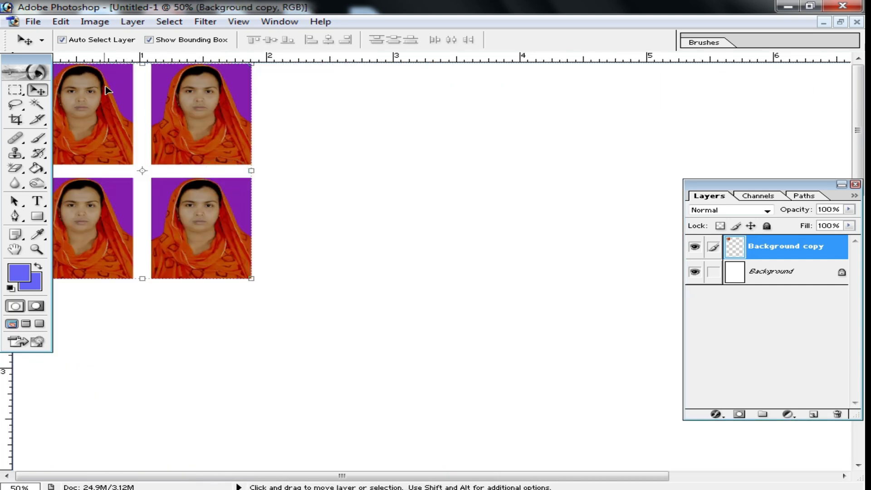
pyautogui.hotkey('ctrl', 'alt', 'z')
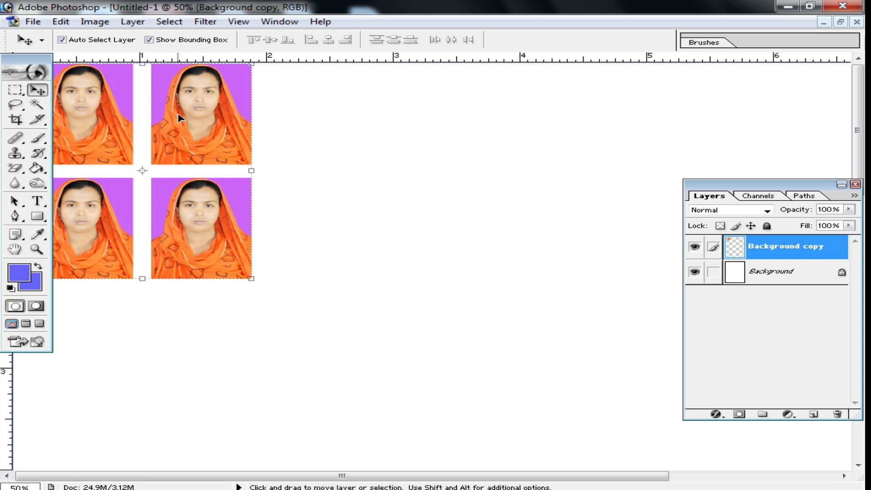
pyautogui.hotkey('ctrl', 'shift', 'z')
pyautogui.hotkey('ctrl', 'alt', 'z')
pyautogui.hotkey('ctrl', 'shift', 'z')
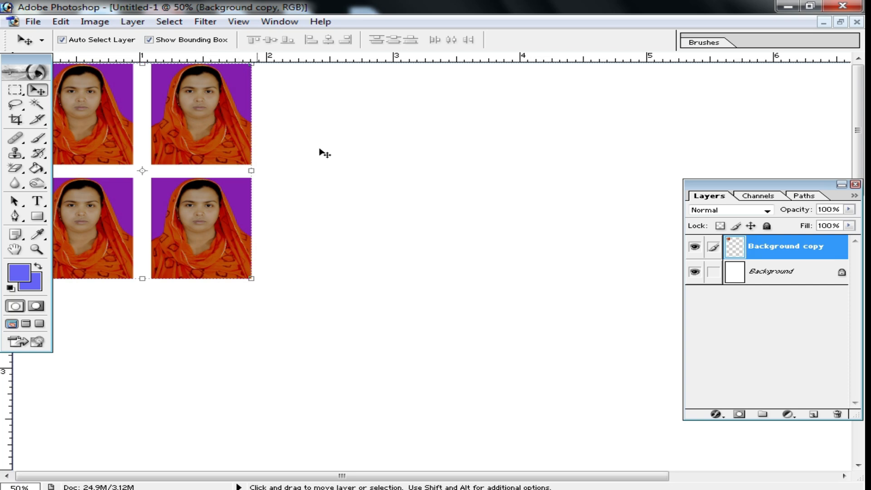
pyautogui.click(840, 22)
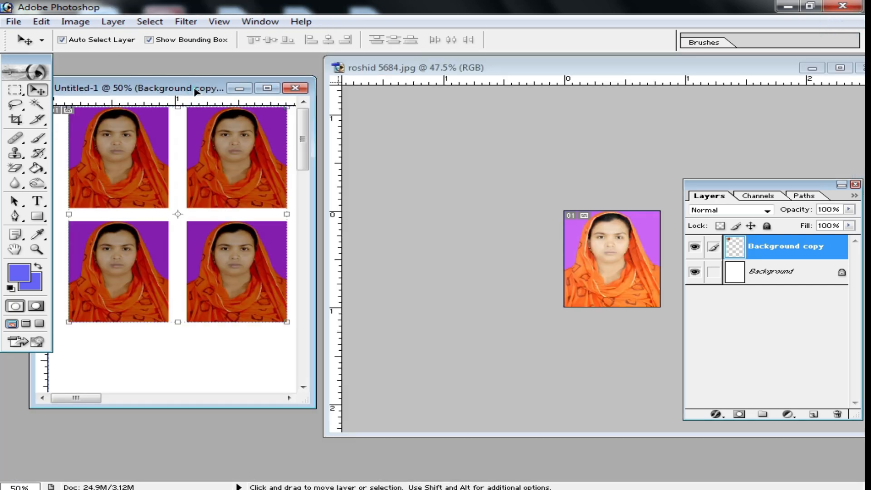
# Step: Move the block of four portraits sideways until its left edge sits about 1.5 inches into the page, keeping a small top margin
pyautogui.click(267, 88)
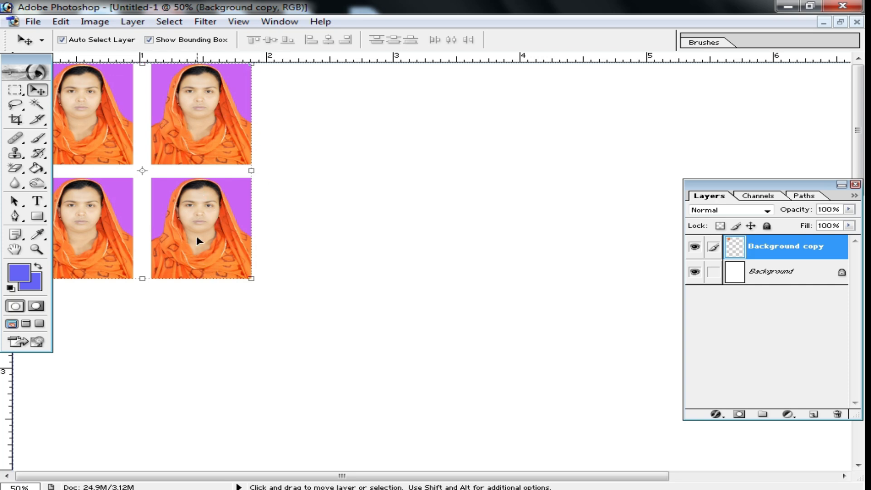
pyautogui.moveTo(189, 137); pyautogui.dragTo(348, 137)
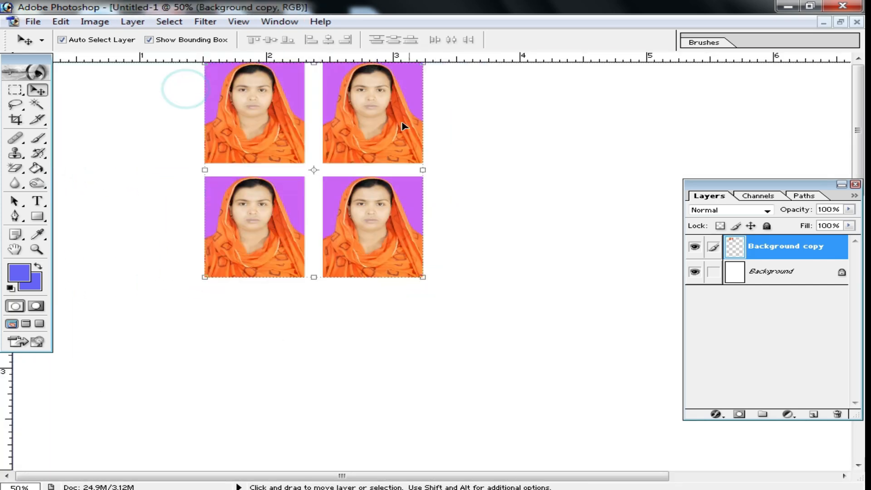
pyautogui.click(364, 112)
pyautogui.moveTo(364, 114); pyautogui.dragTo(364, 111)
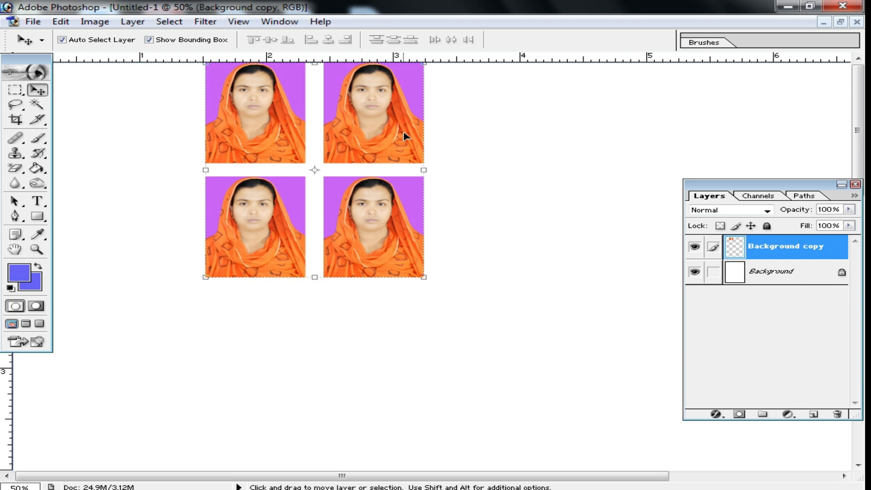
pyautogui.moveTo(399, 215); pyautogui.dragTo(396, 217)
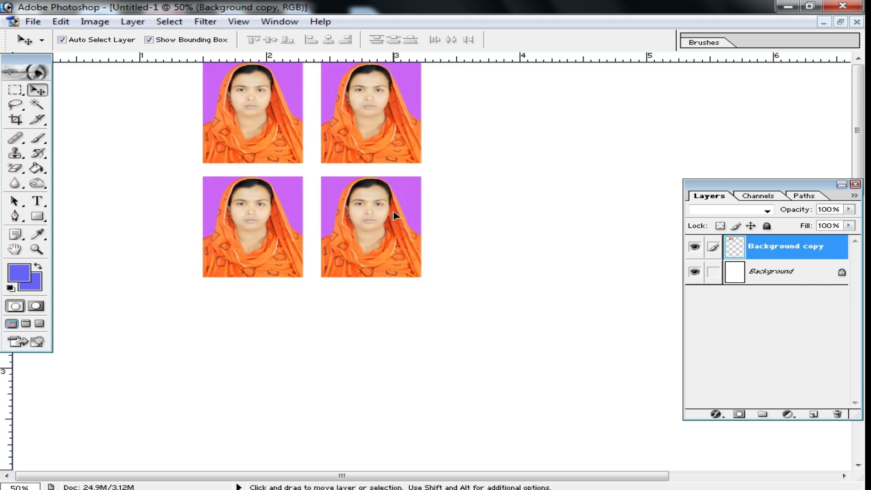
pyautogui.moveTo(366, 108); pyautogui.dragTo(396, 133)
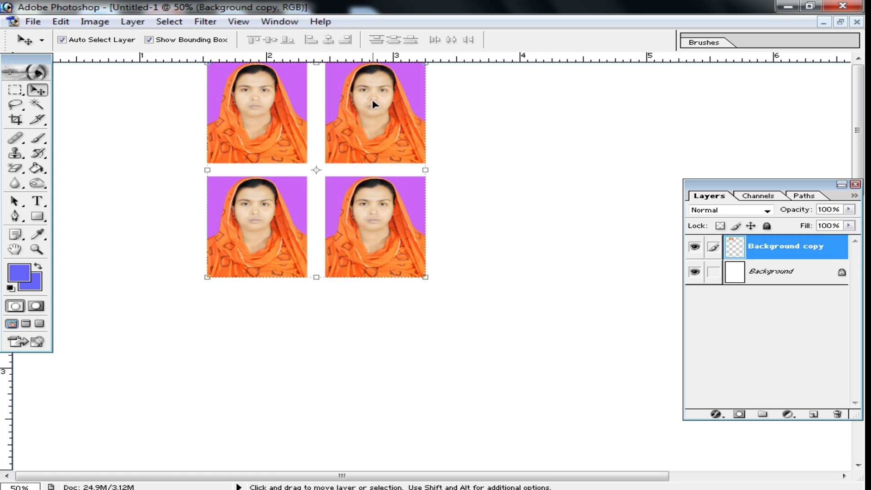
pyautogui.moveTo(373, 101); pyautogui.dragTo(374, 106)
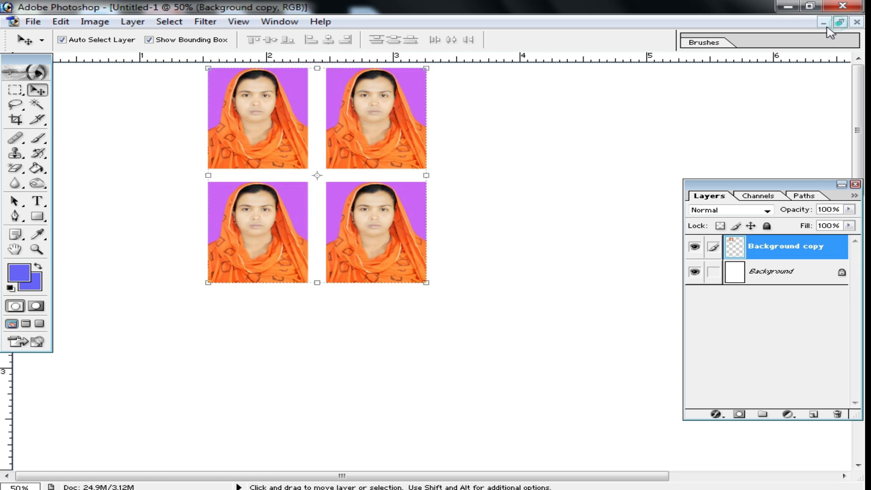
# Step: Restore the separate document windows and move the single-portrait document's window over the page document's window
pyautogui.click(840, 22)
pyautogui.doubleClick(136, 87)
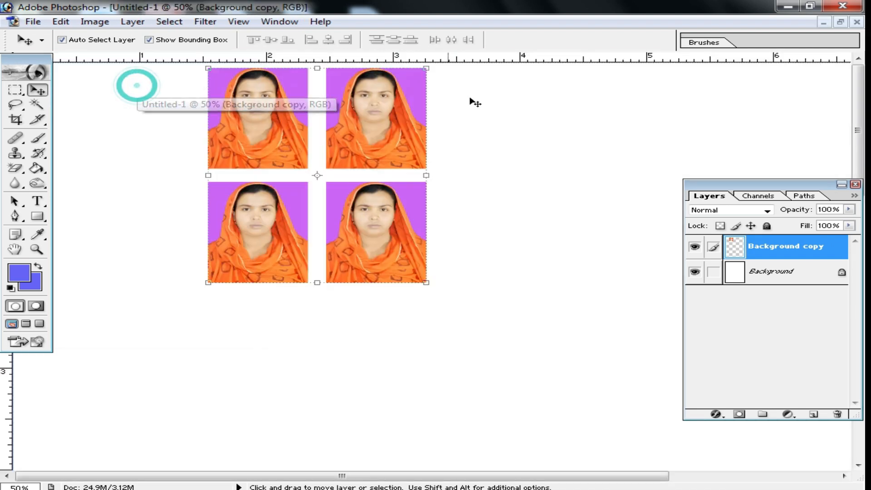
pyautogui.click(842, 23)
pyautogui.click(640, 74)
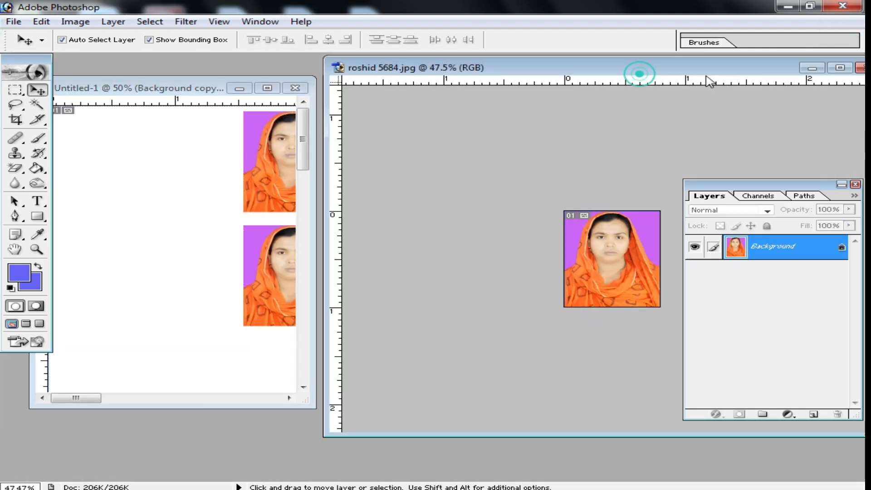
pyautogui.moveTo(671, 71); pyautogui.dragTo(661, 74)
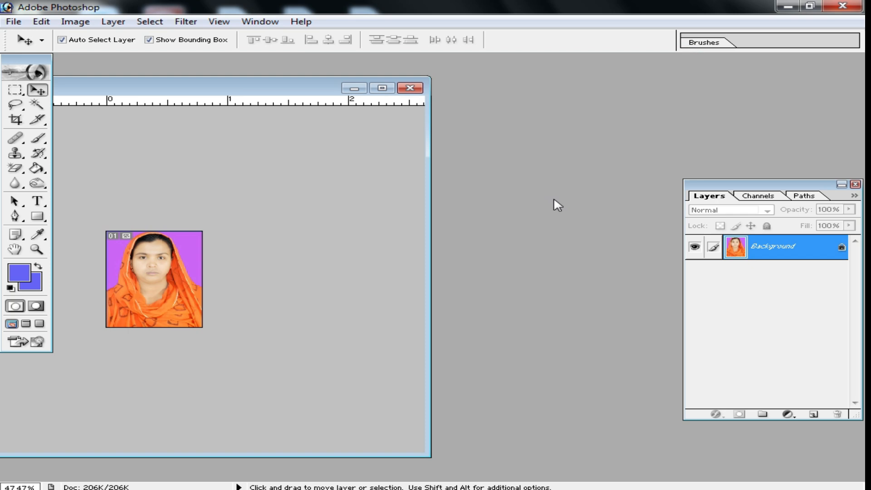
# Step: Open the voucher layout ert5w2.jpg from the All Documents (D:) drive
pyautogui.doubleClick(552, 201)
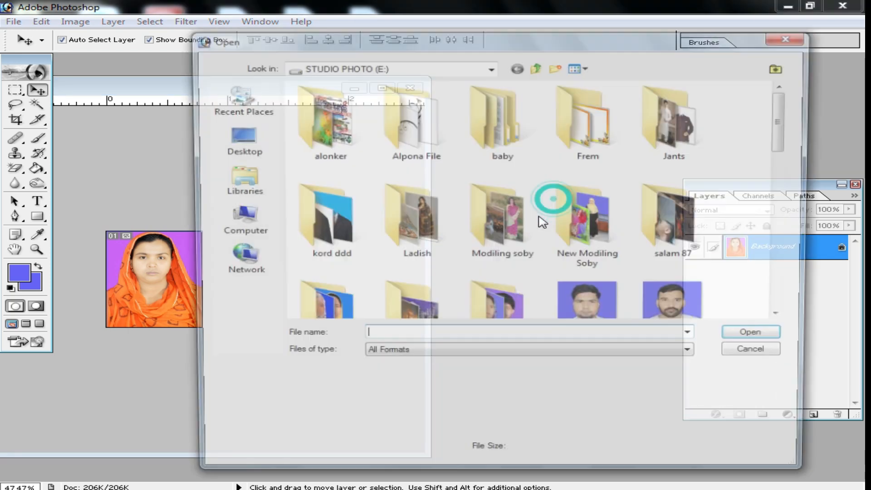
pyautogui.scroll(-10, 704, 234)
pyautogui.scroll(5, 342, 231)
pyautogui.click(233, 231)
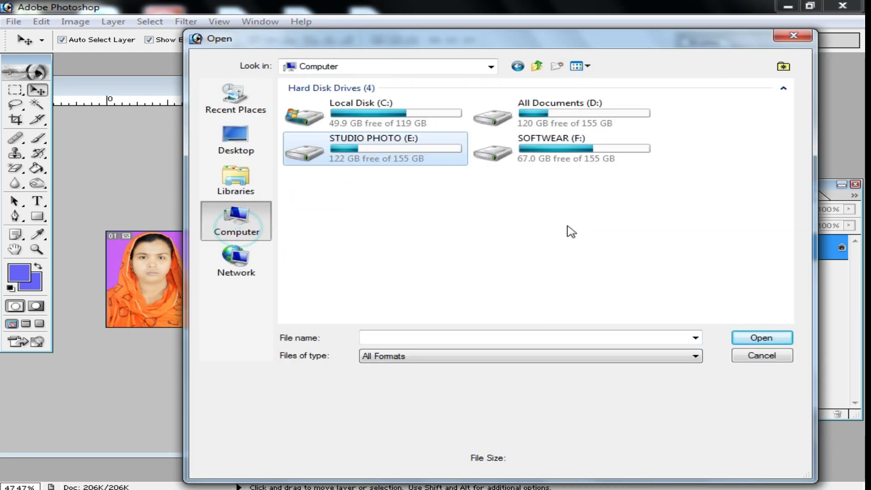
pyautogui.doubleClick(568, 114)
pyautogui.scroll(-5, 684, 258)
pyautogui.scroll(2, 677, 256)
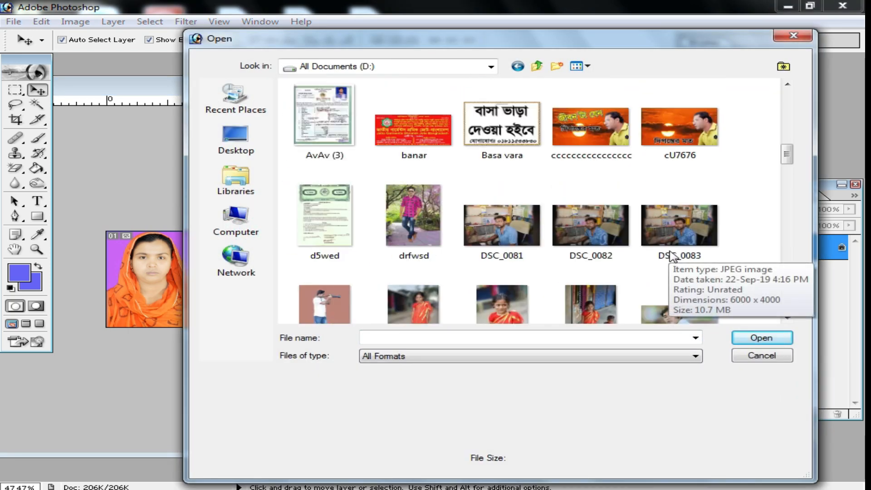
pyautogui.scroll(-3, 673, 255)
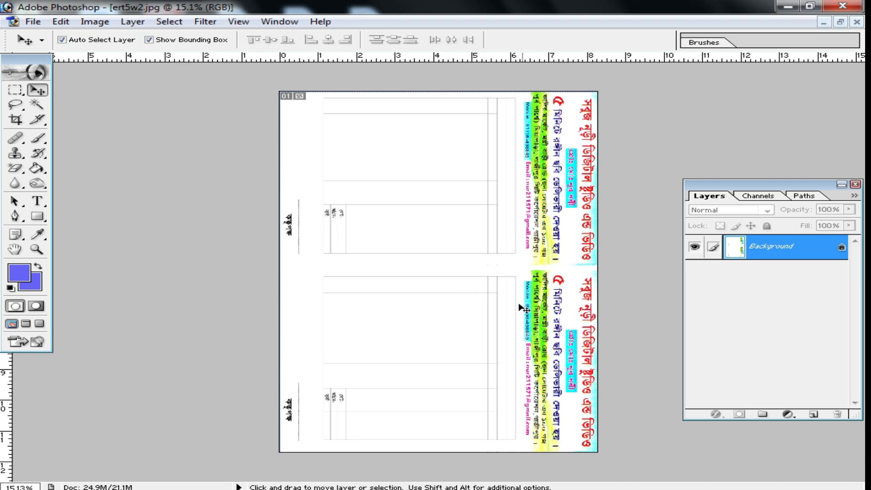
# Step: Fit the whole ert5w2.jpg layout in view and bring up the EPSON L130 Series printer properties for printing it
pyautogui.keyDown('ctrl'); pyautogui.click(518, 163); pyautogui.keyUp('ctrl')
pyautogui.keyDown('ctrl'); pyautogui.click(482, 183); pyautogui.keyUp('ctrl')
pyautogui.keyDown('ctrl'); pyautogui.keyDown('alt'); pyautogui.click(482, 183); pyautogui.keyUp('alt'); pyautogui.keyUp('ctrl')
pyautogui.keyDown('ctrl'); pyautogui.keyDown('alt'); pyautogui.click(483, 183); pyautogui.keyUp('alt'); pyautogui.keyUp('ctrl')
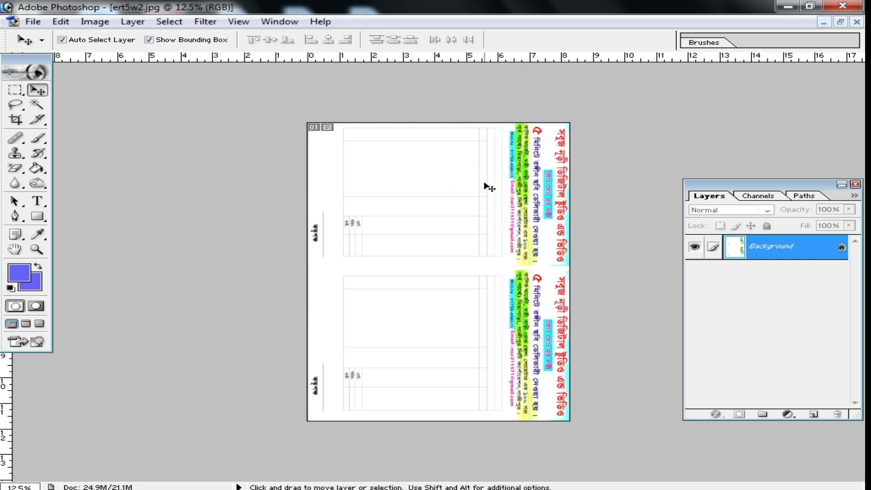
pyautogui.hotkey('ctrl', 'p')
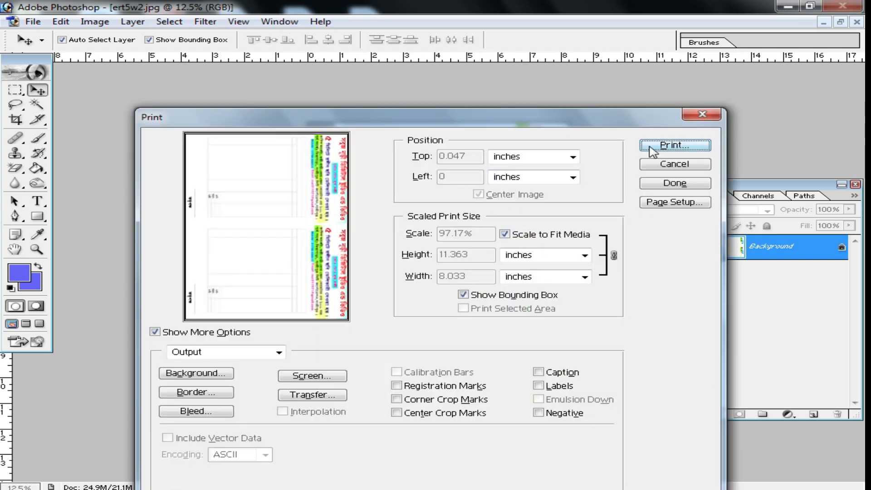
pyautogui.click(683, 146)
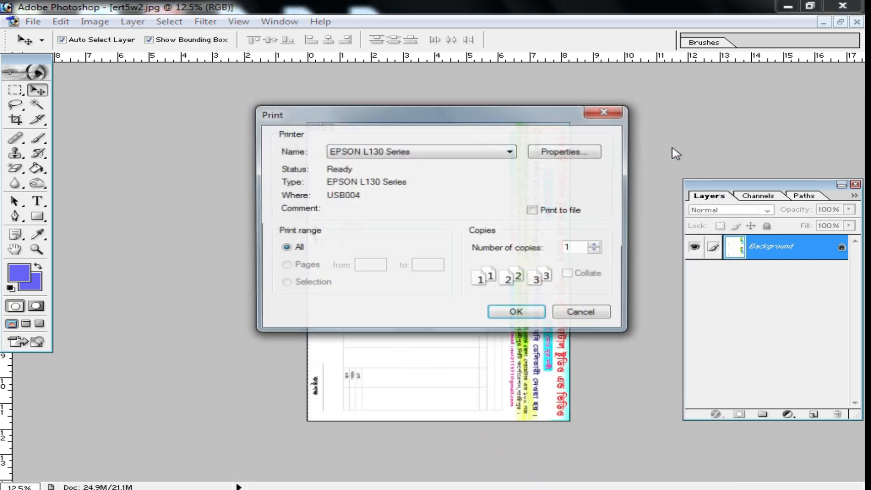
pyautogui.click(565, 153)
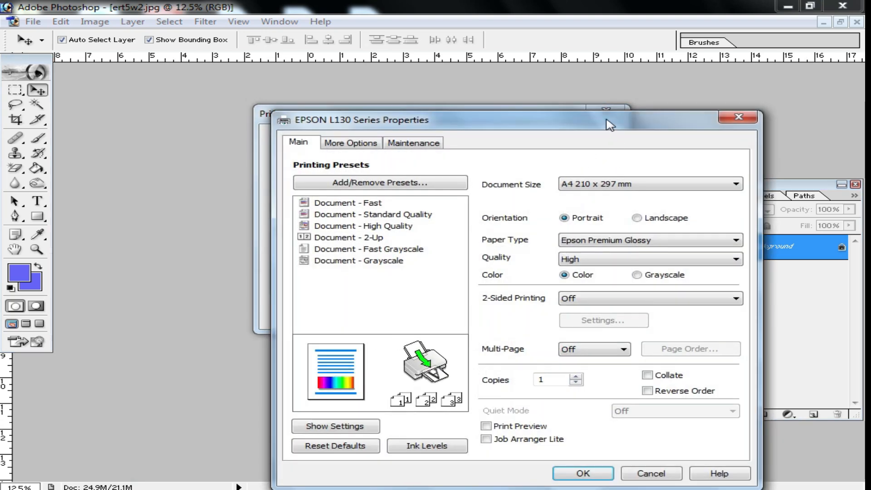
# Step: Set the printer's paper type to plain papers and the print quality to Standard
pyautogui.moveTo(610, 125); pyautogui.dragTo(552, 82)
pyautogui.click(643, 197)
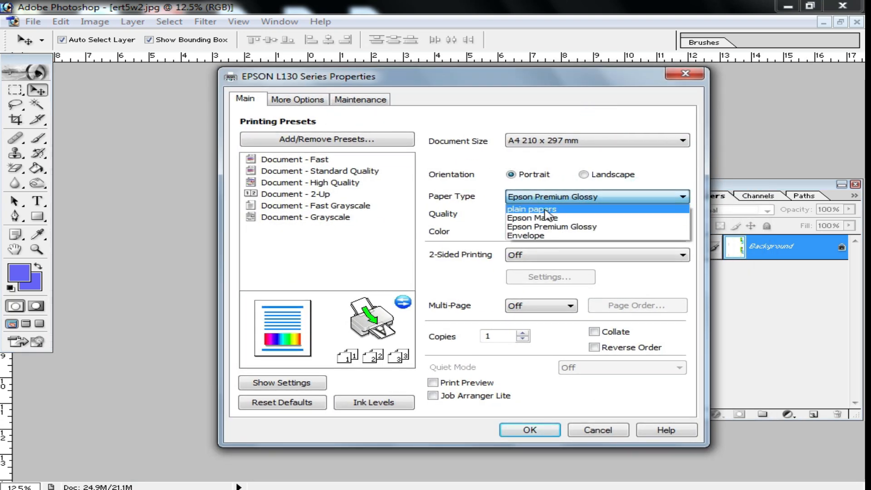
pyautogui.click(544, 209)
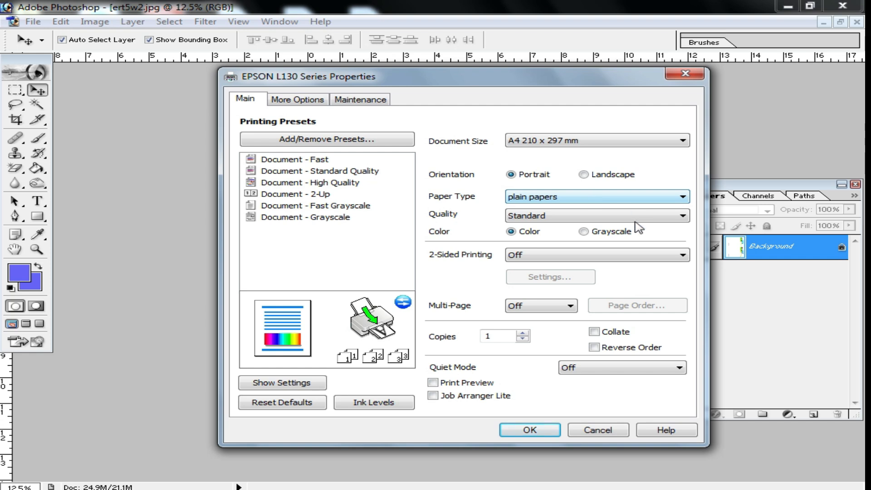
pyautogui.click(554, 218)
pyautogui.click(535, 234)
pyautogui.click(543, 216)
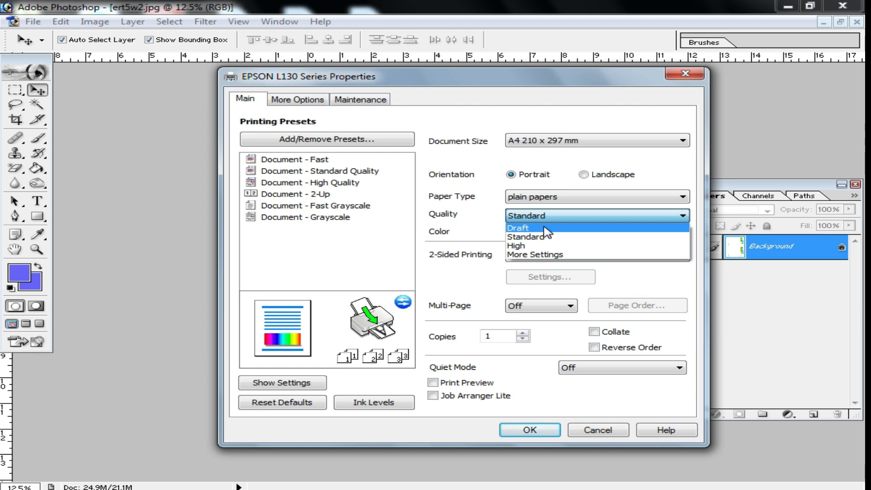
pyautogui.click(549, 237)
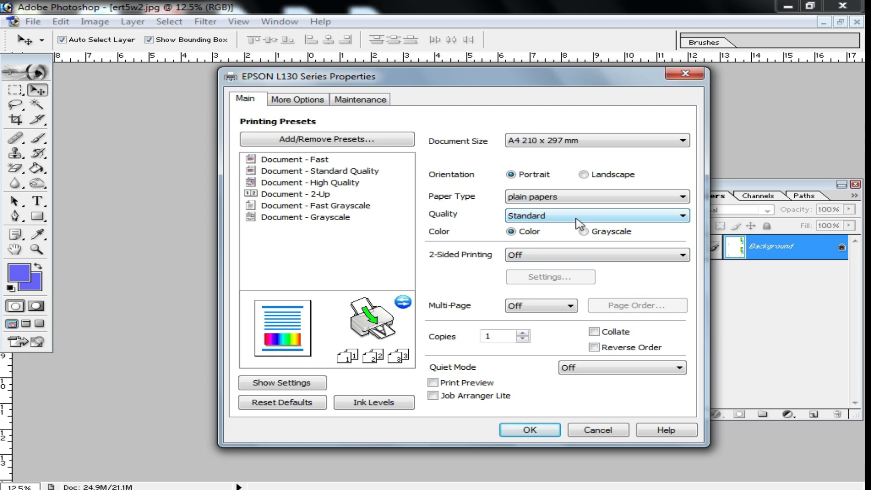
# Step: Try the High print quality for plain papers, and cancel the printer properties and the print job
pyautogui.click(559, 216)
pyautogui.click(573, 195)
pyautogui.click(573, 217)
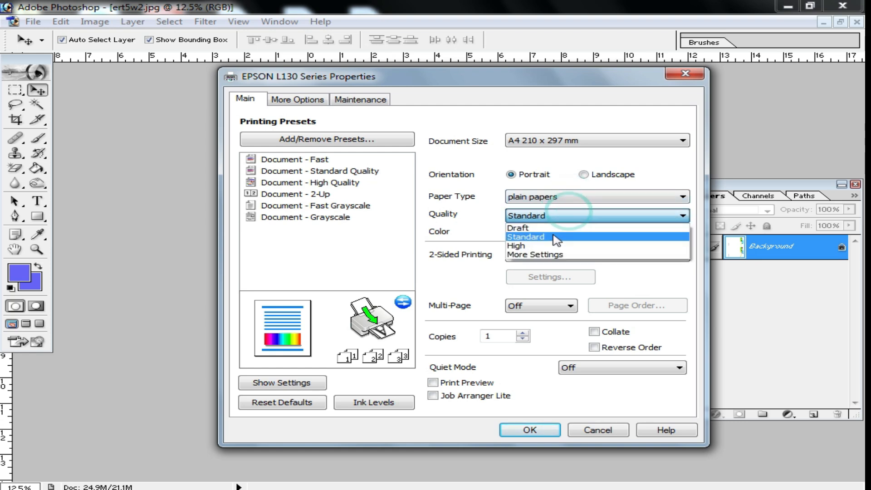
pyautogui.click(576, 244)
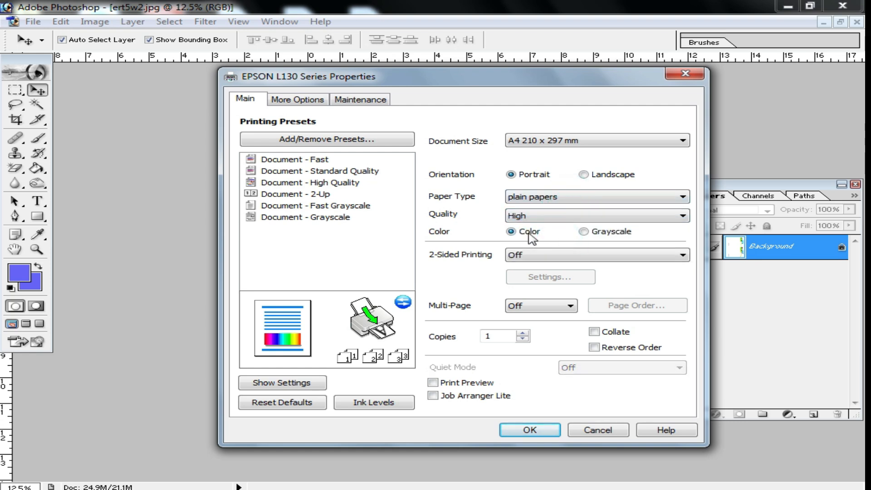
pyautogui.click(621, 433)
pyautogui.click(581, 311)
# Step: Restore ert5w2.jpg to a floating window and move it beside the single portrait
pyautogui.click(840, 21)
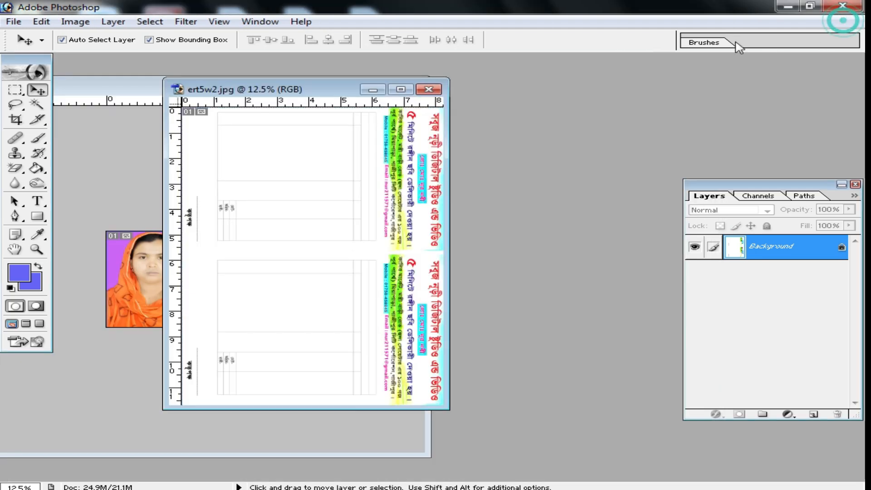
pyautogui.moveTo(306, 89); pyautogui.dragTo(471, 123)
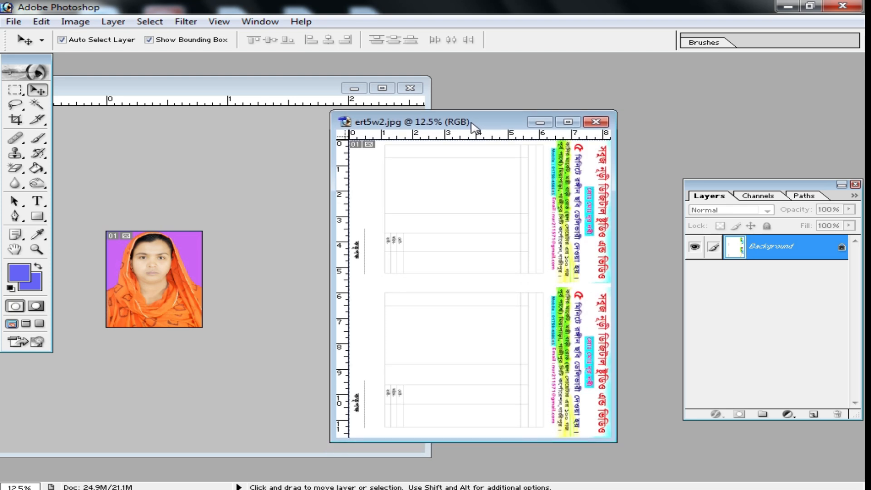
pyautogui.moveTo(472, 123); pyautogui.dragTo(472, 122)
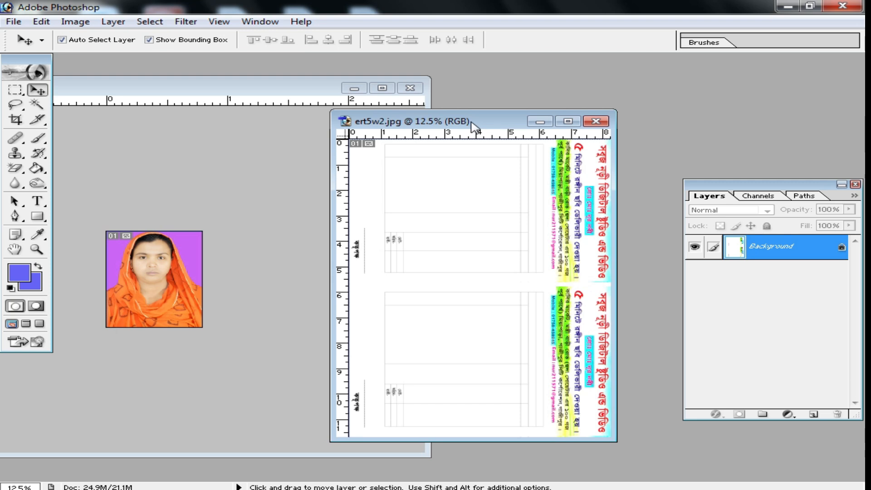